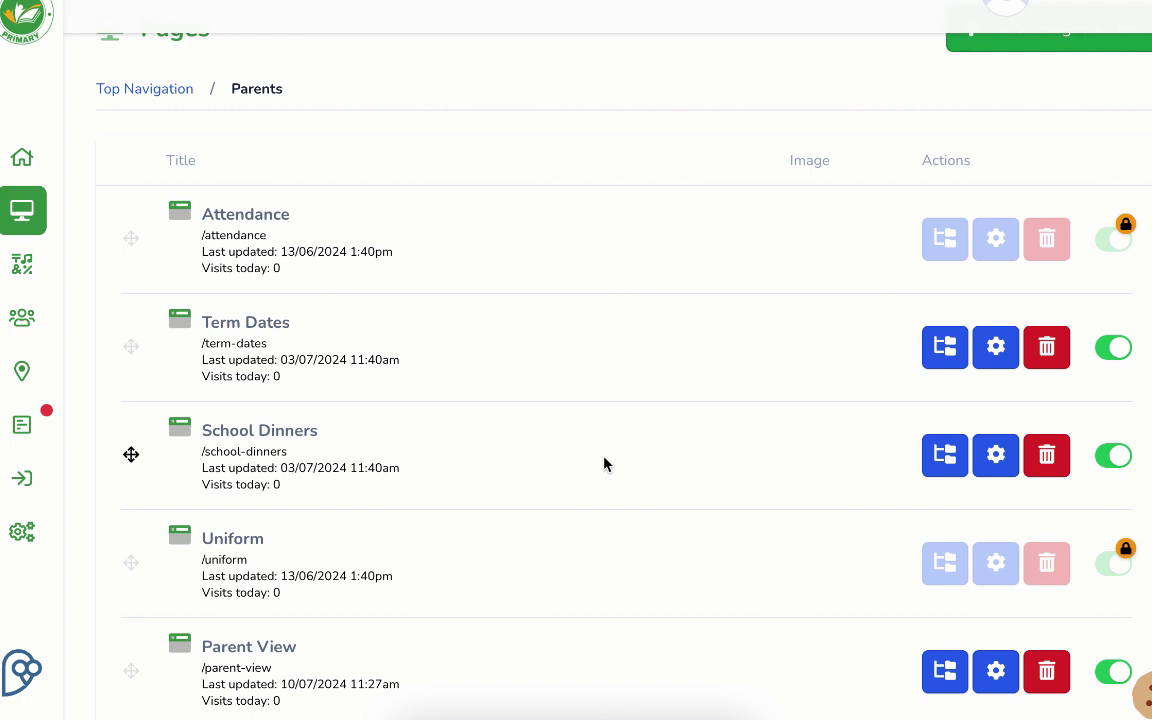
Open the Uniform page from the list of pages under Parents
{"action": "scroll", "coordinate": [551, 470], "scroll_direction": "up", "scroll_amount": 1}
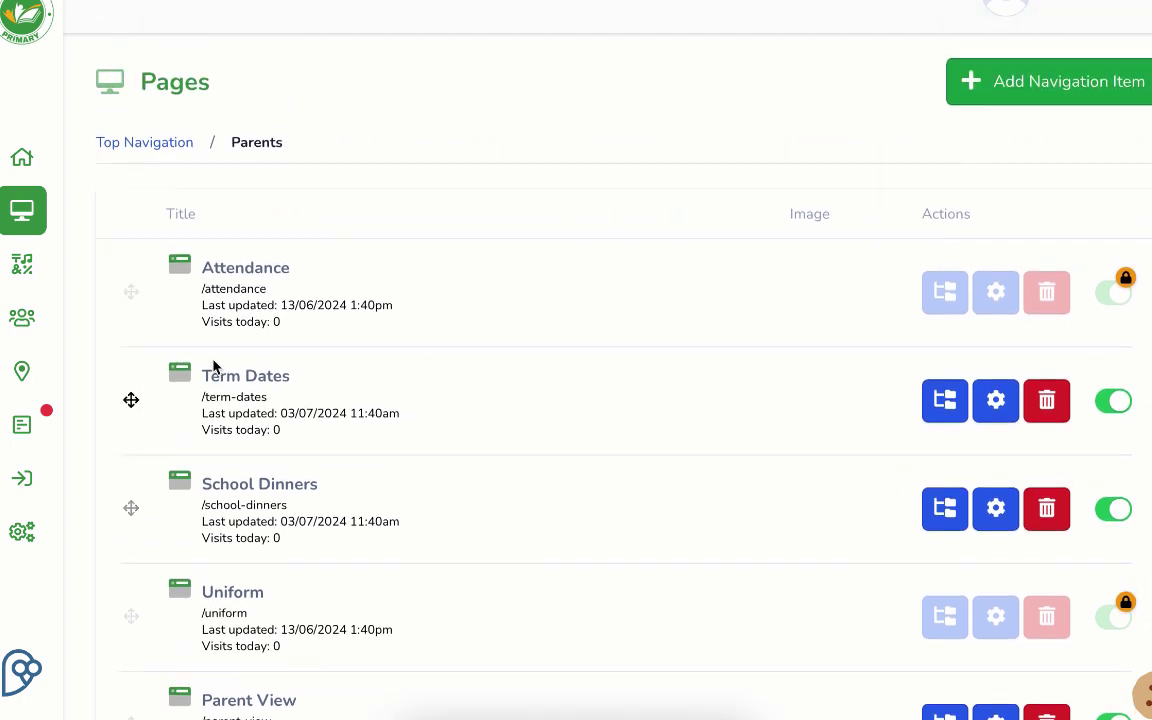
{"action": "mouse_move", "coordinate": [50, 150]}
{"action": "scroll", "coordinate": [557, 382], "scroll_direction": "down", "scroll_amount": 4}
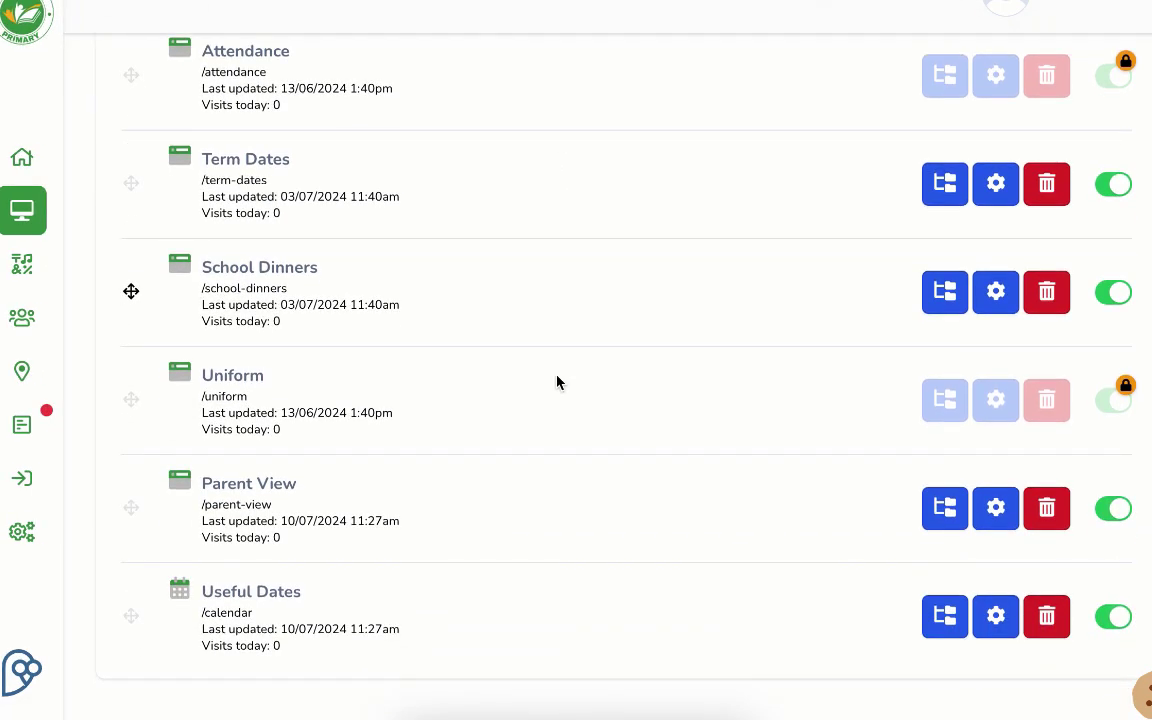
{"action": "left_click", "coordinate": [232, 383]}
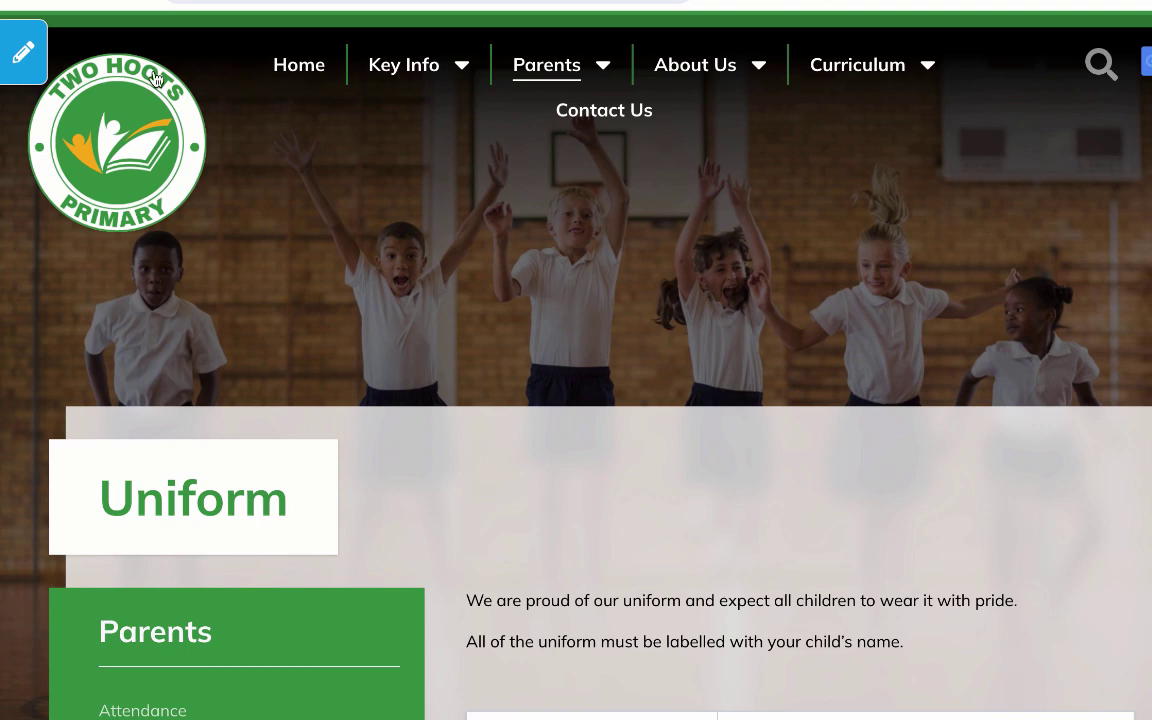
Delete the existing draft of the Uniform page, confirming with the word "delete"
{"action": "left_click", "coordinate": [25, 55]}
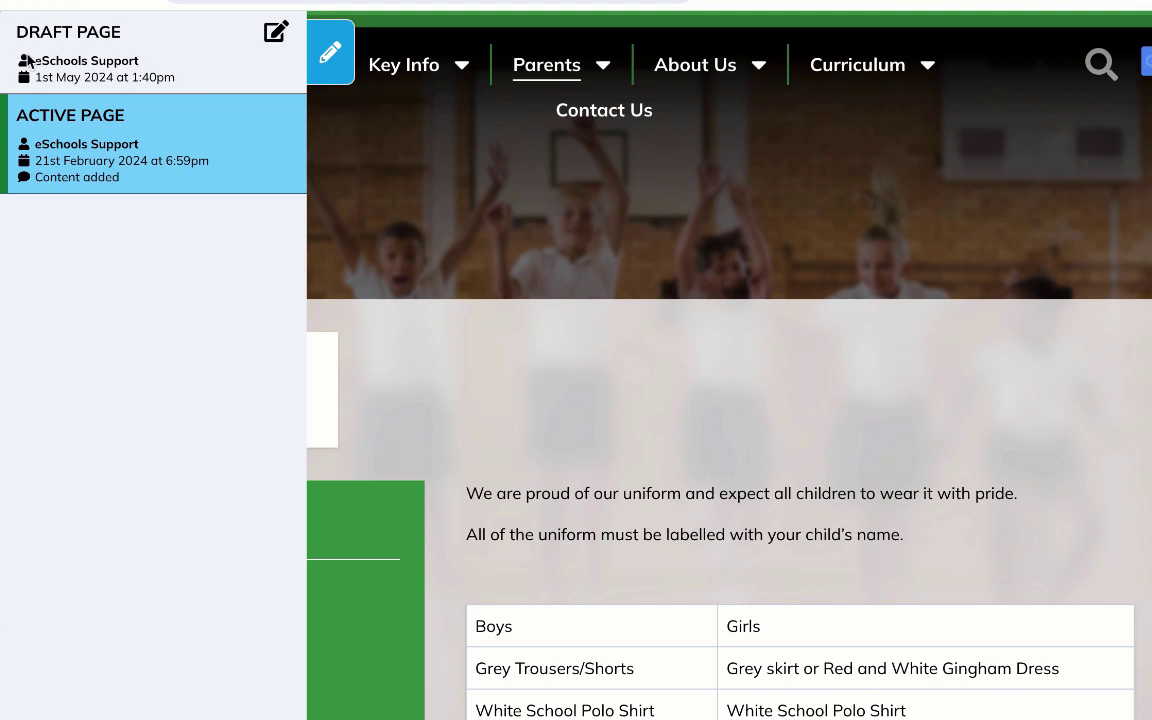
{"action": "left_click", "coordinate": [275, 32]}
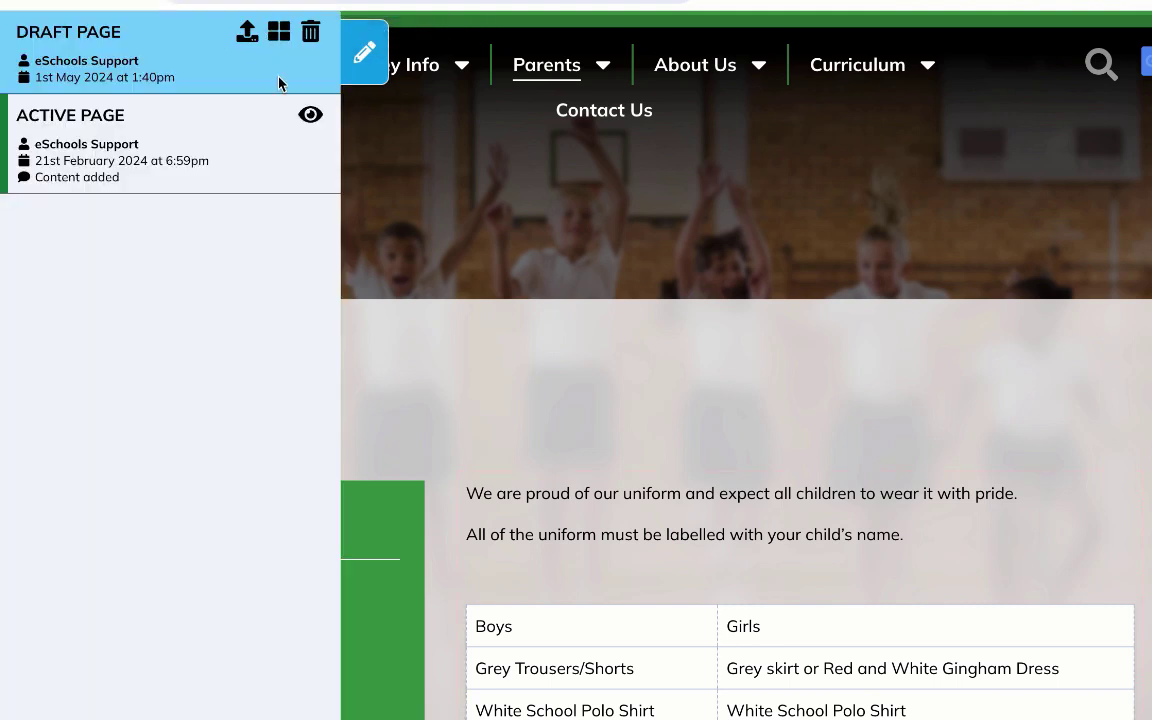
{"action": "left_click", "coordinate": [311, 32]}
{"action": "type", "text": "delete"}
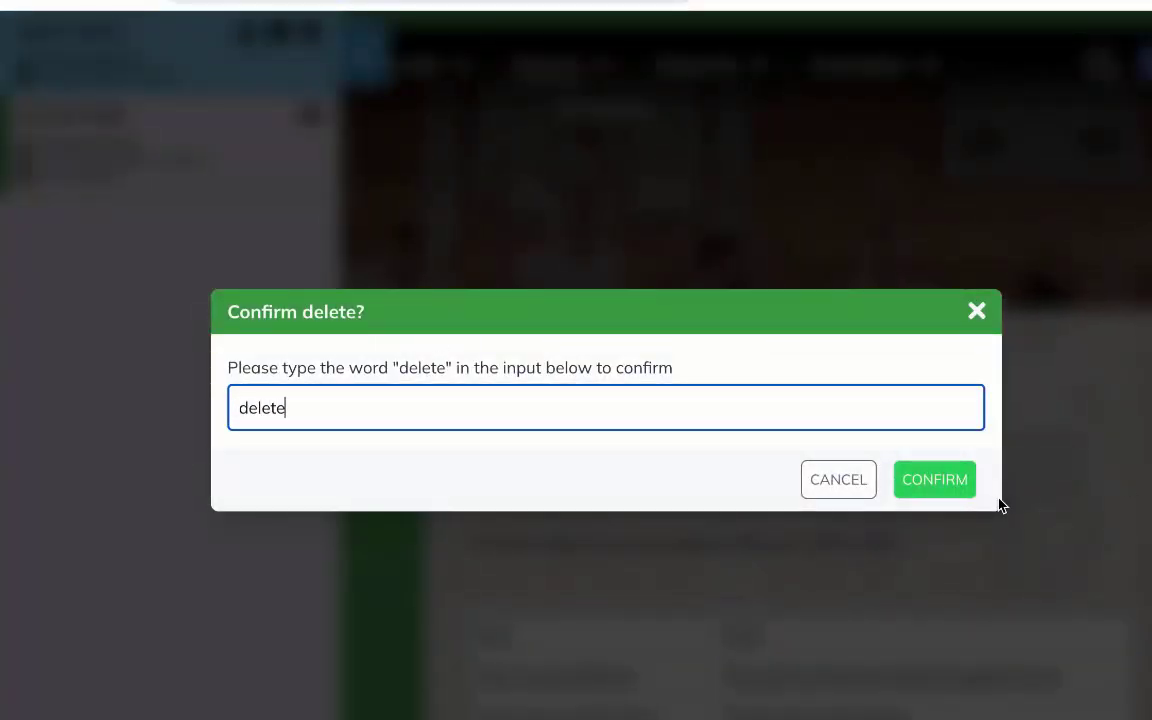
{"action": "left_click", "coordinate": [950, 481]}
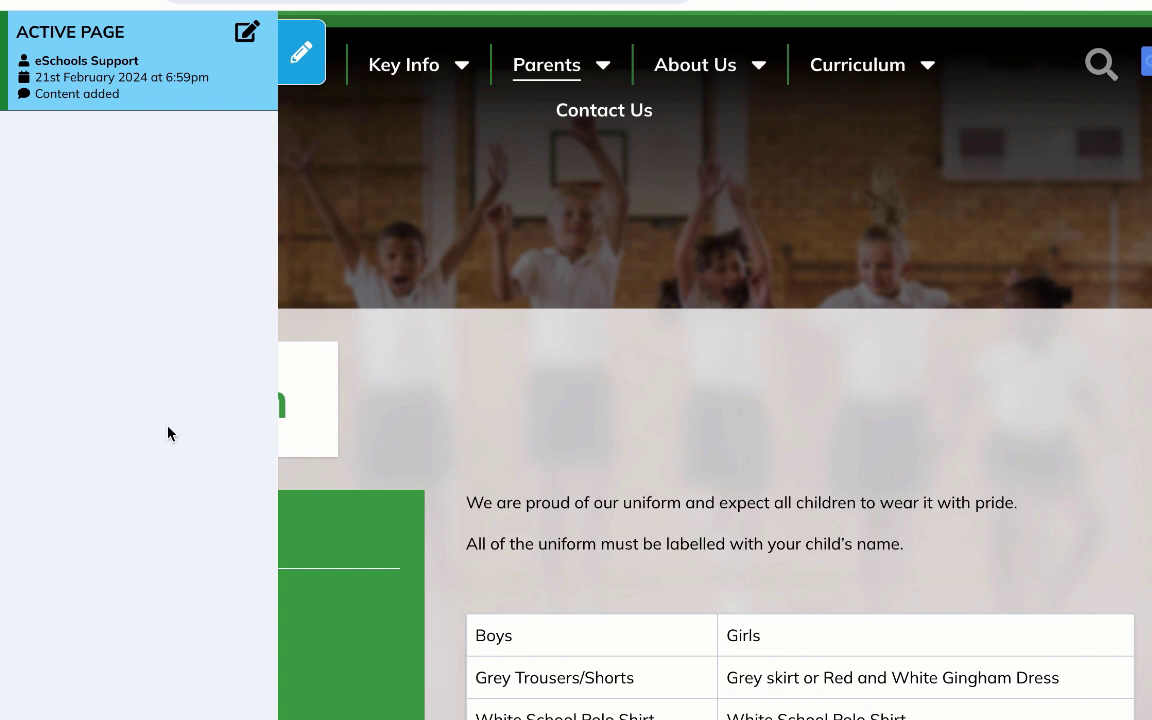
Create a new draft of the Uniform page from its active version, look at the layout options, and collapse the version list
{"action": "scroll", "coordinate": [875, 555], "scroll_direction": "down", "scroll_amount": 2}
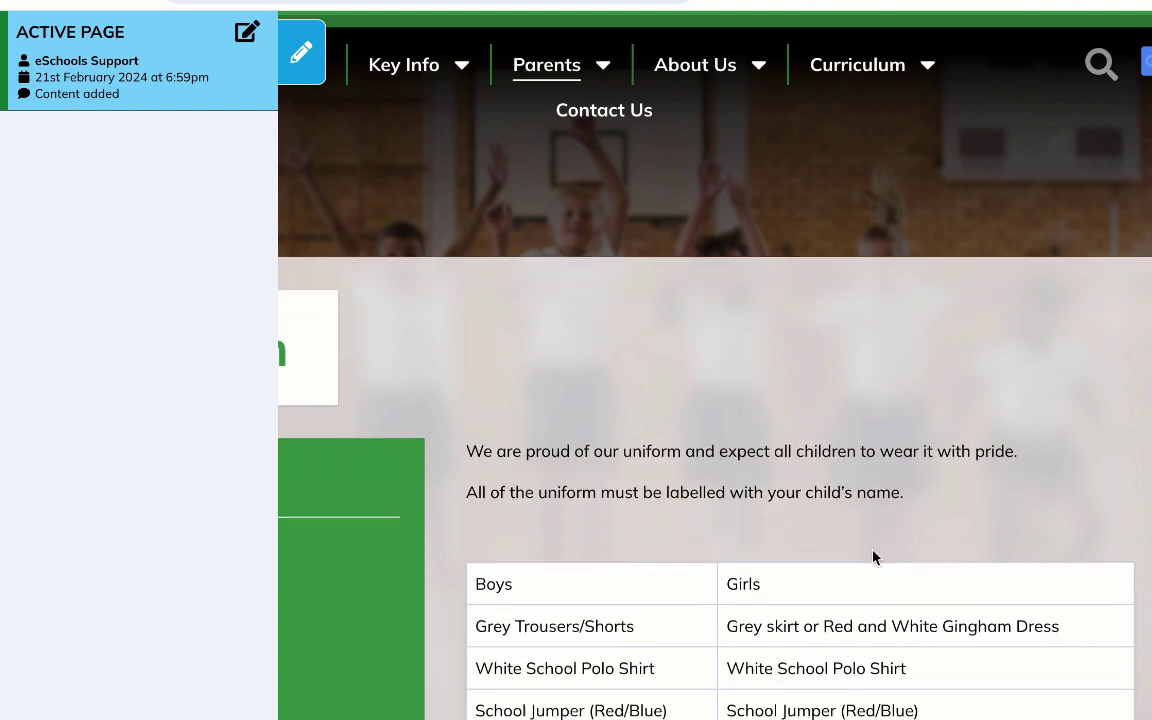
{"action": "scroll", "coordinate": [873, 557], "scroll_direction": "up", "scroll_amount": 2}
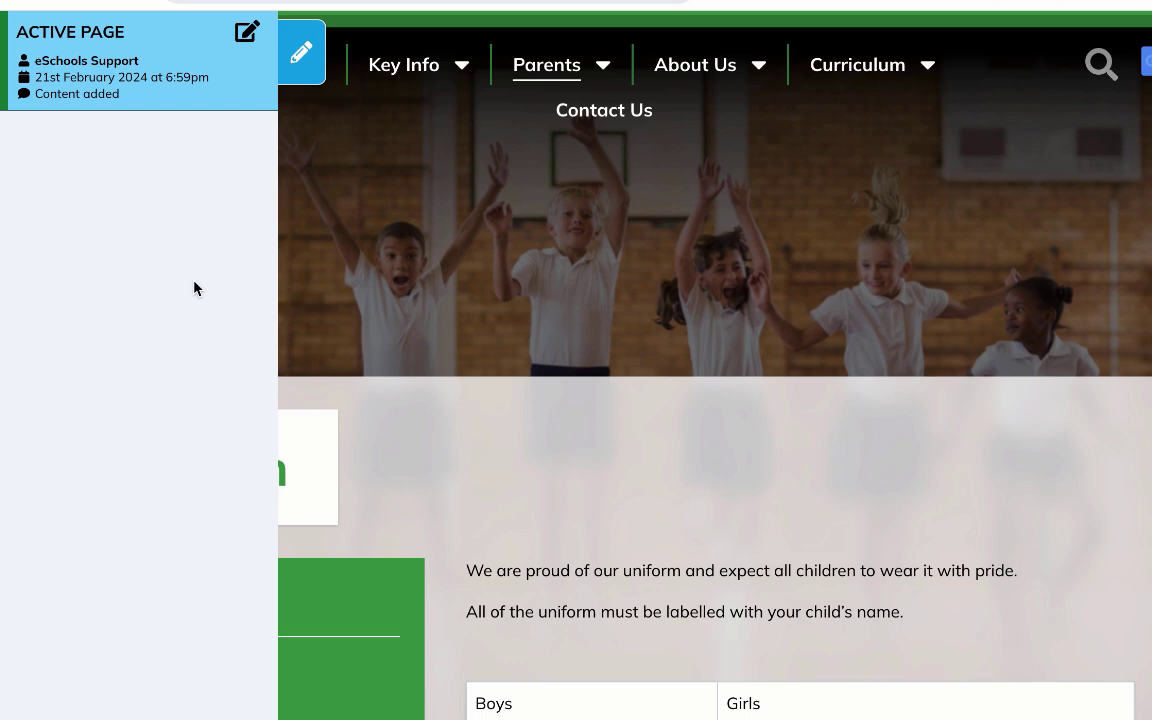
{"action": "left_click", "coordinate": [245, 38]}
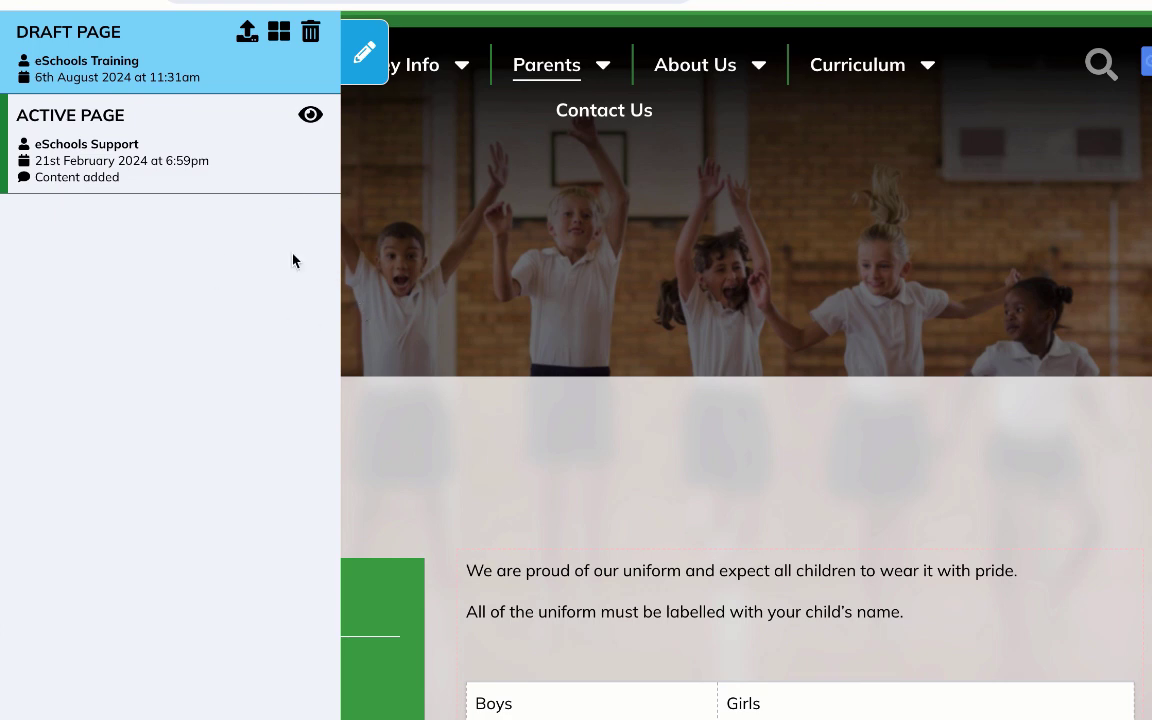
{"action": "left_click", "coordinate": [278, 36]}
{"action": "left_click", "coordinate": [365, 53]}
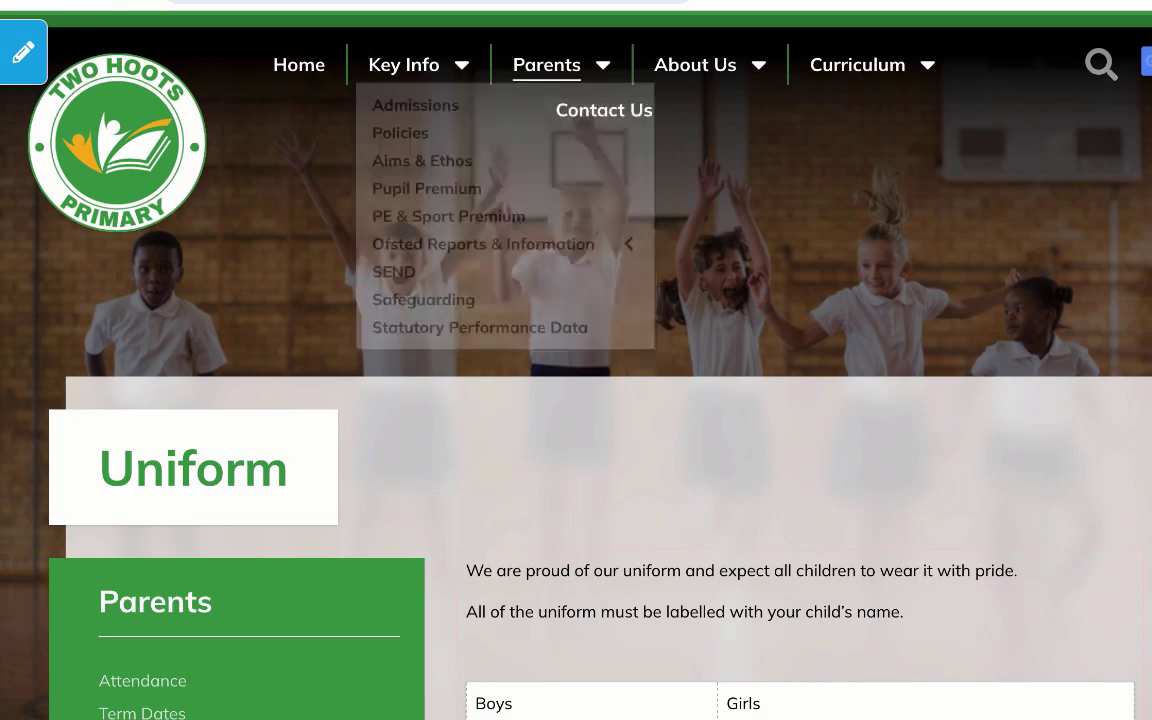
Examine the draft's regions, its editable text blocks and uniform table, and the move and delete controls of each element
{"action": "scroll", "coordinate": [672, 485], "scroll_direction": "down", "scroll_amount": 3}
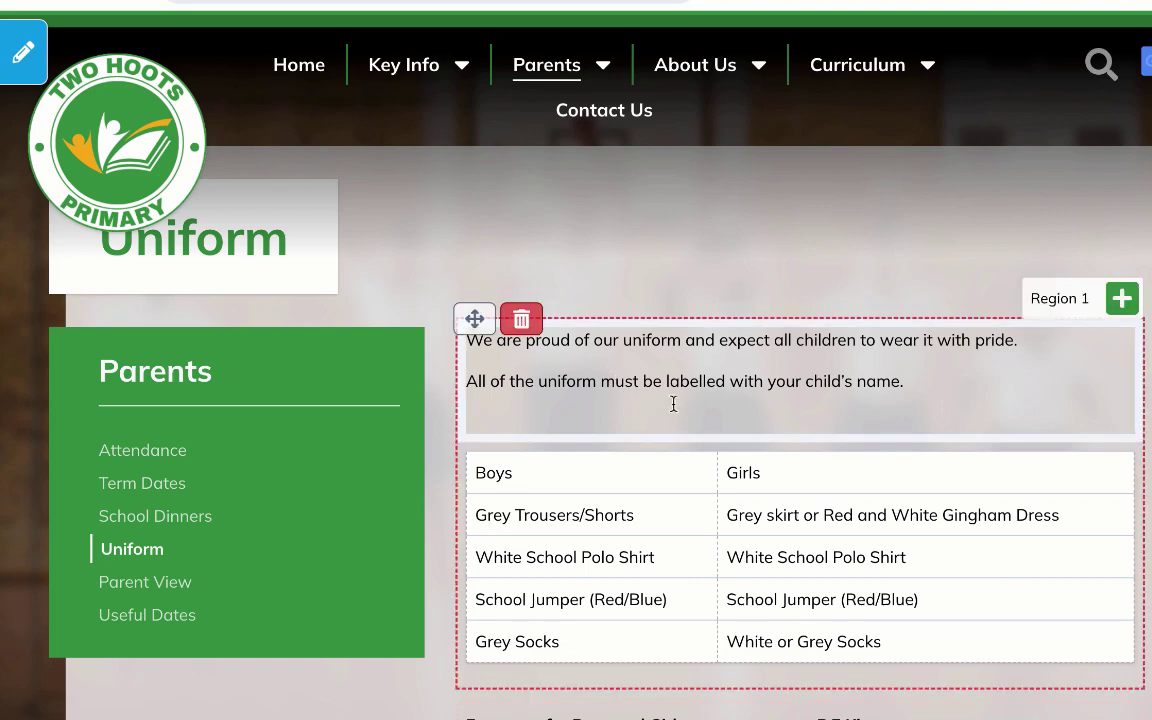
{"action": "scroll", "coordinate": [777, 489], "scroll_direction": "down", "scroll_amount": 1}
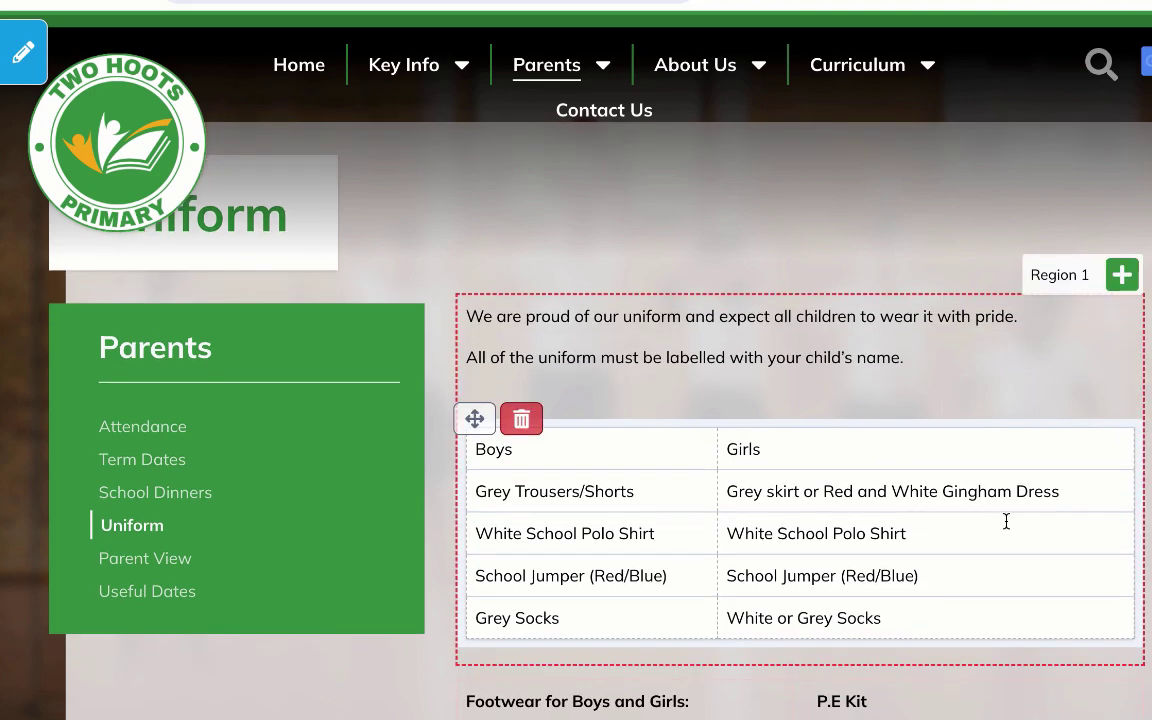
{"action": "scroll", "coordinate": [1012, 500], "scroll_direction": "down", "scroll_amount": 3}
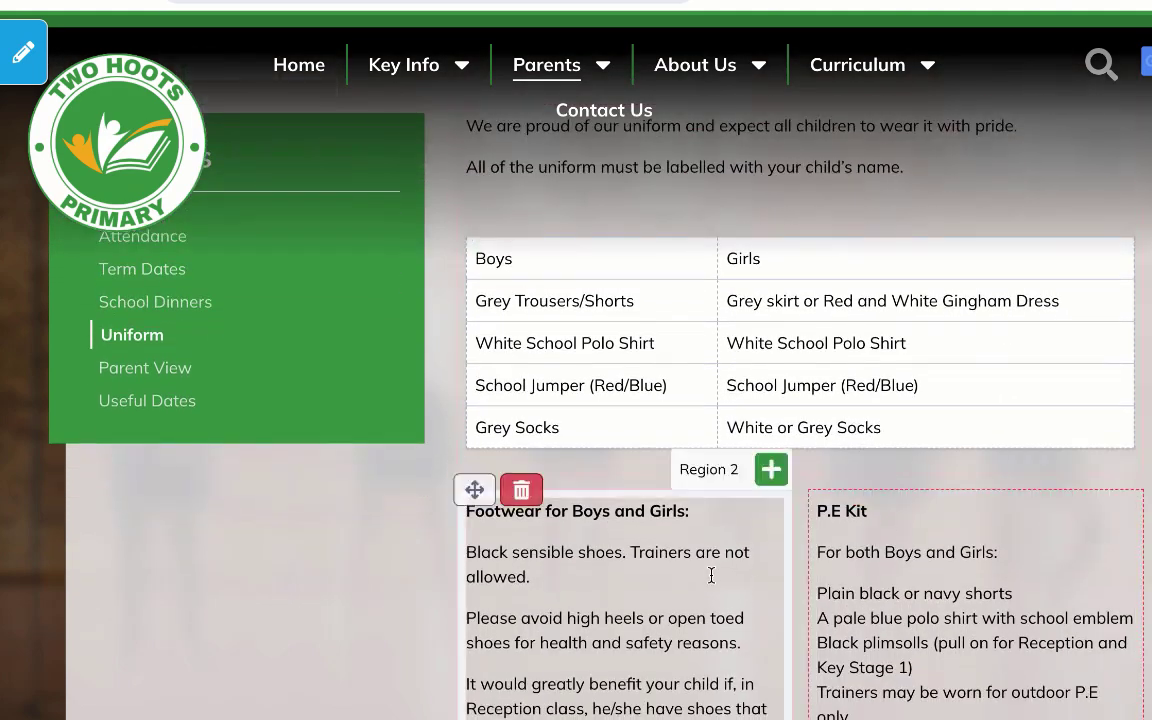
{"action": "scroll", "coordinate": [967, 620], "scroll_direction": "up", "scroll_amount": 3}
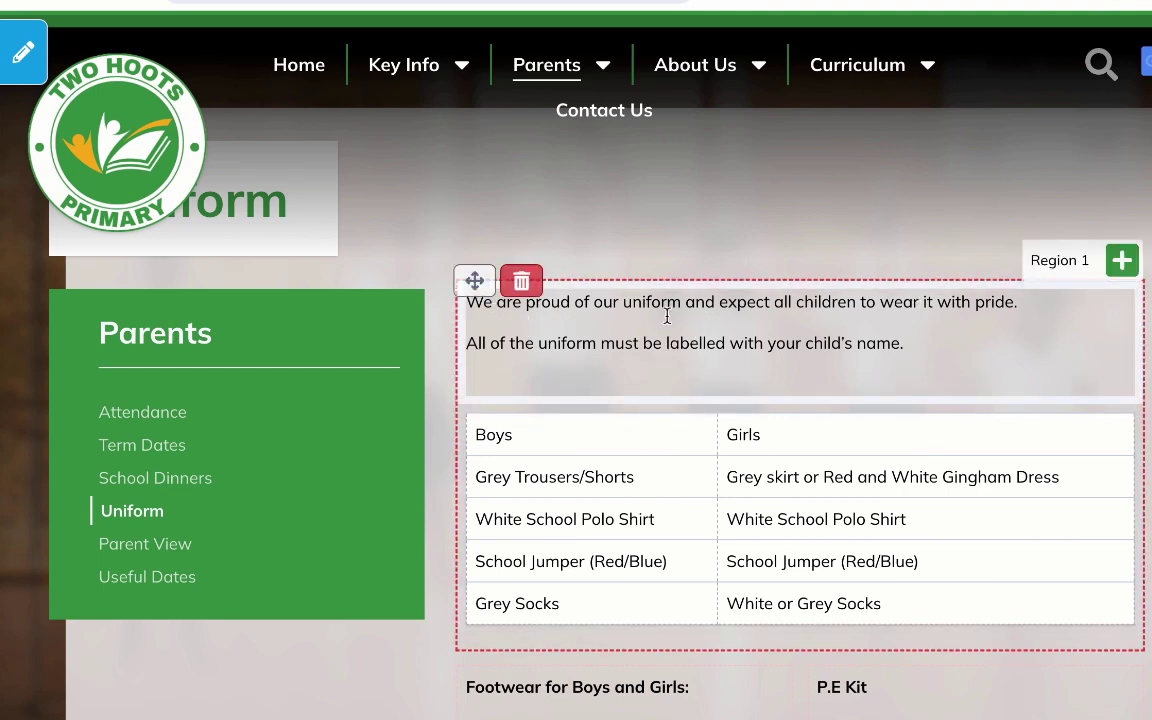
{"action": "left_click", "coordinate": [738, 302]}
{"action": "left_click", "coordinate": [694, 211]}
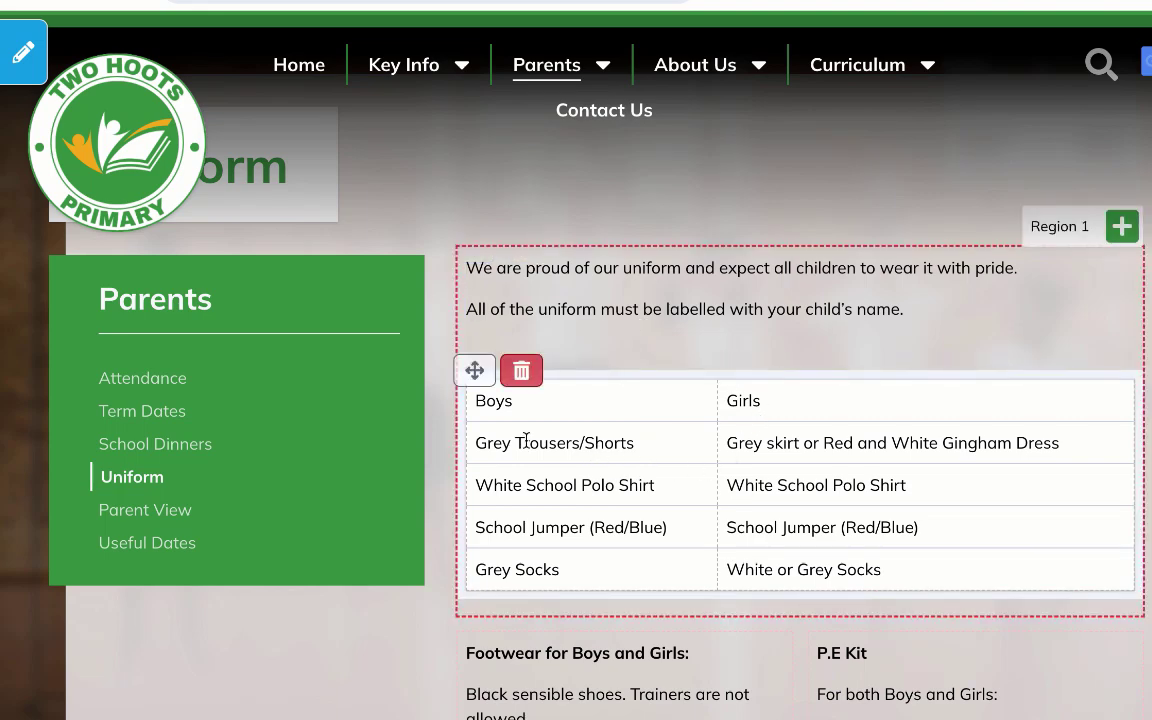
{"action": "left_click_drag", "start_coordinate": [475, 372], "coordinate": [604, 450]}
{"action": "scroll", "coordinate": [648, 463], "scroll_direction": "down", "scroll_amount": 1}
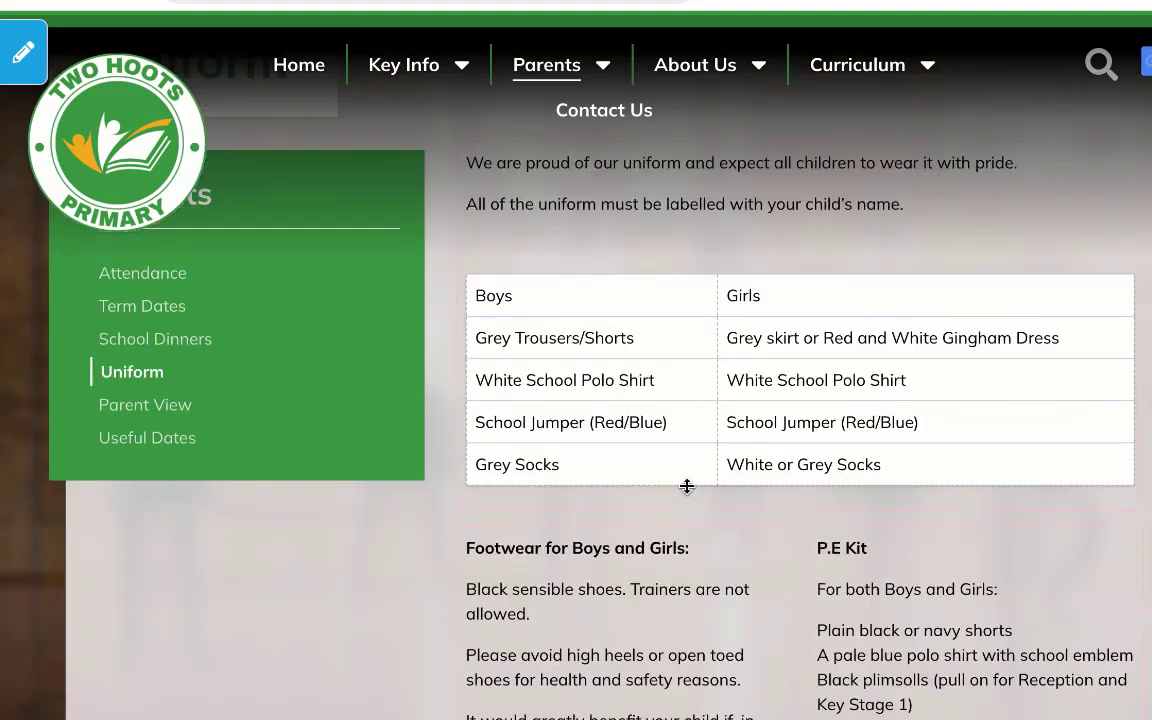
{"action": "scroll", "coordinate": [562, 396], "scroll_direction": "down", "scroll_amount": 1}
{"action": "scroll", "coordinate": [560, 398], "scroll_direction": "up", "scroll_amount": 3}
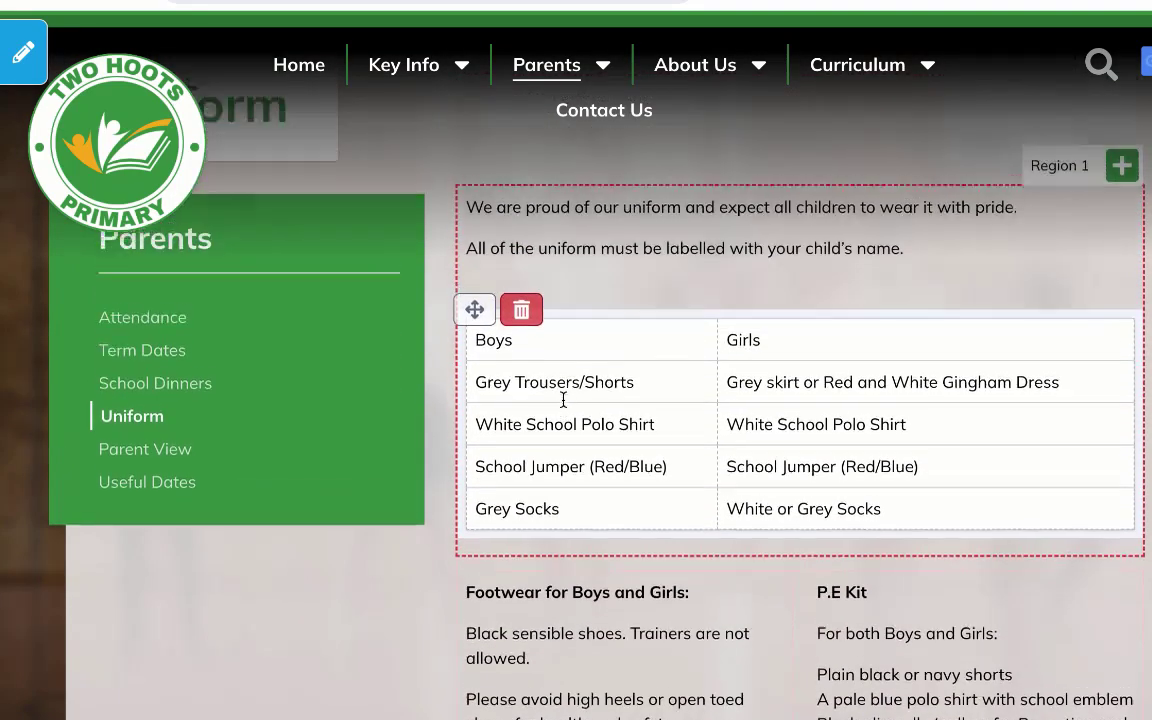
{"action": "mouse_move", "coordinate": [527, 376]}
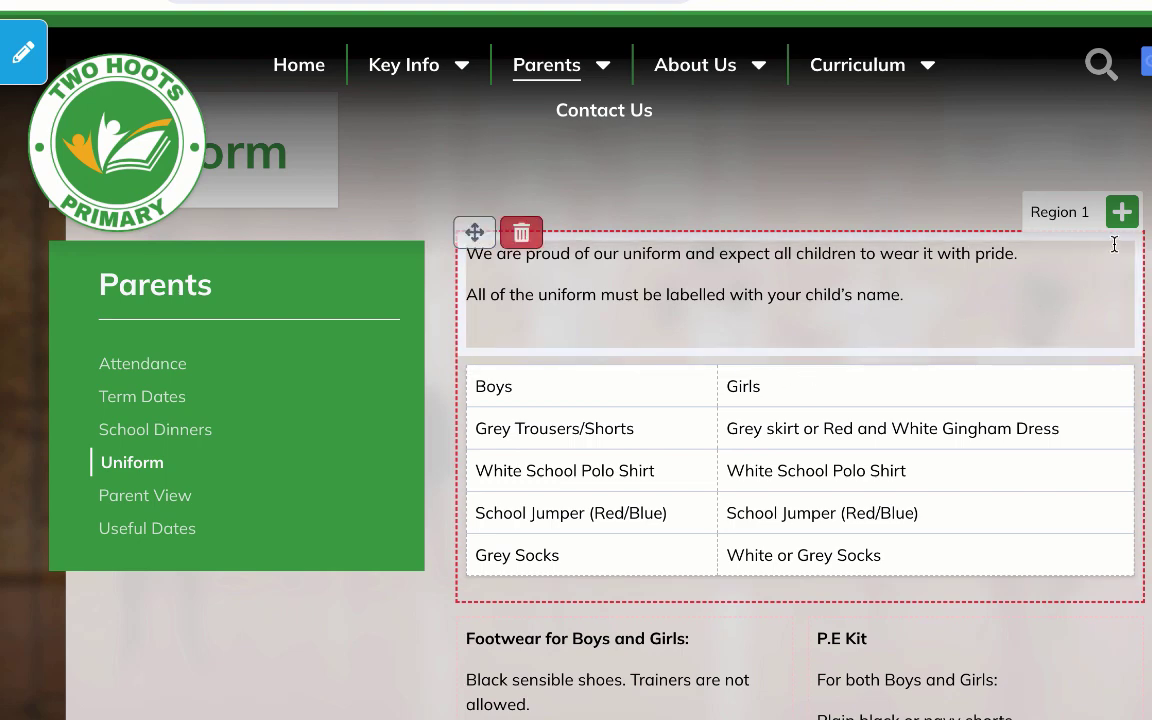
Show the page elements that can be added to Region 1 and switch the insertion position to Bottom
{"action": "left_click", "coordinate": [1122, 212]}
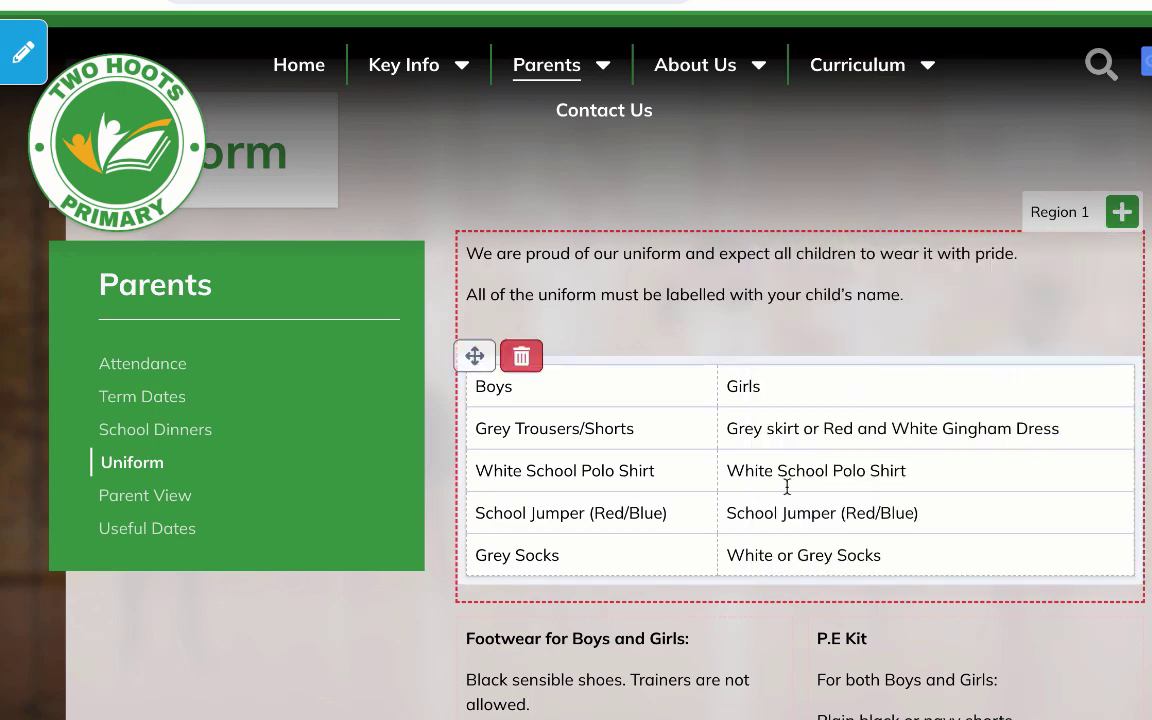
{"action": "left_click", "coordinate": [1122, 212]}
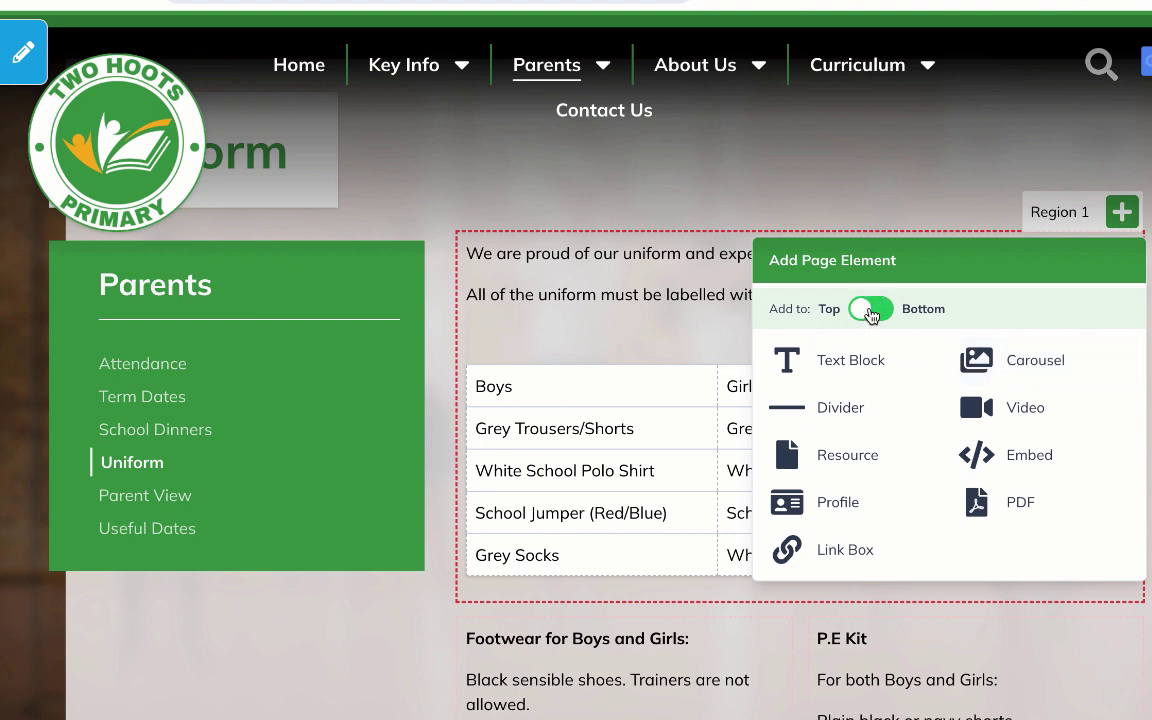
{"action": "left_click", "coordinate": [872, 313]}
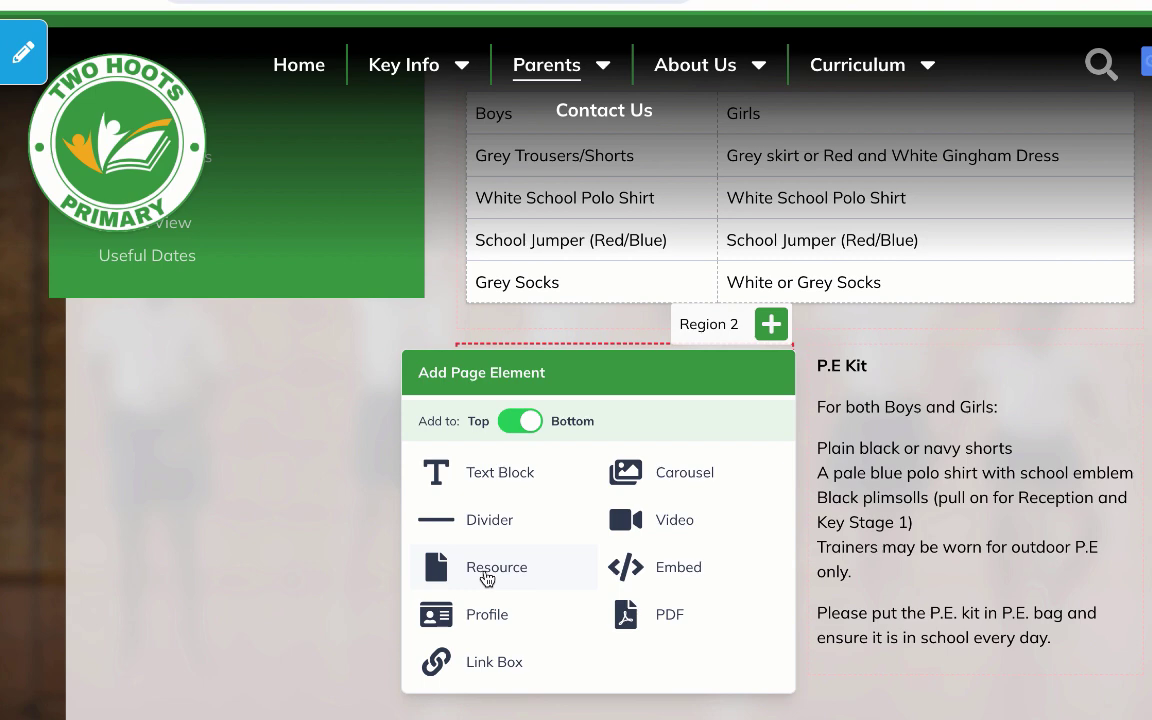
Review the Resource and Carousel element forms for Region 2, including the carousel's animation style, without adding anything
{"action": "left_click", "coordinate": [487, 568]}
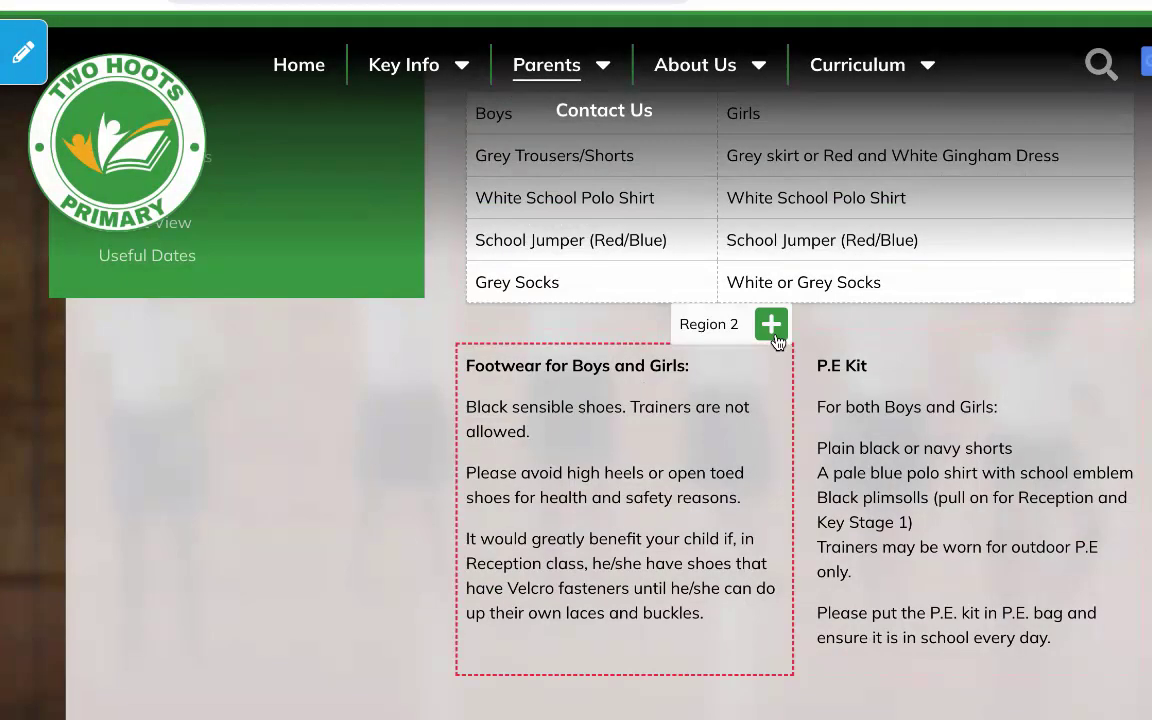
{"action": "left_click", "coordinate": [774, 330]}
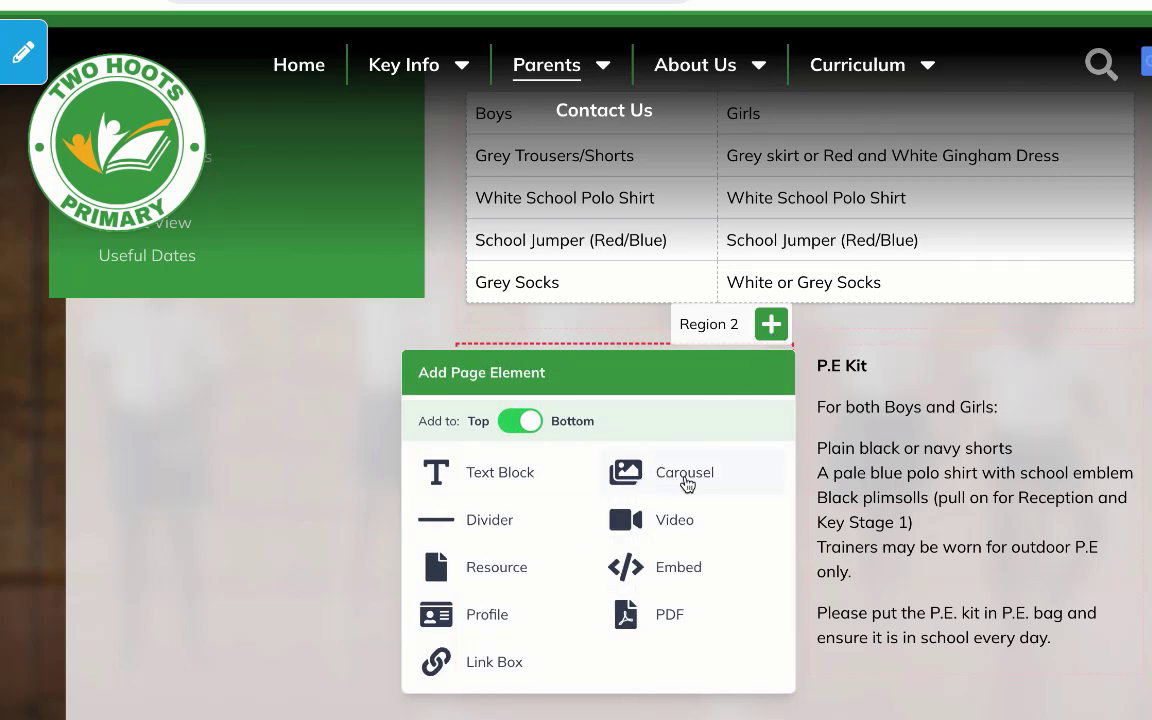
{"action": "left_click", "coordinate": [686, 483]}
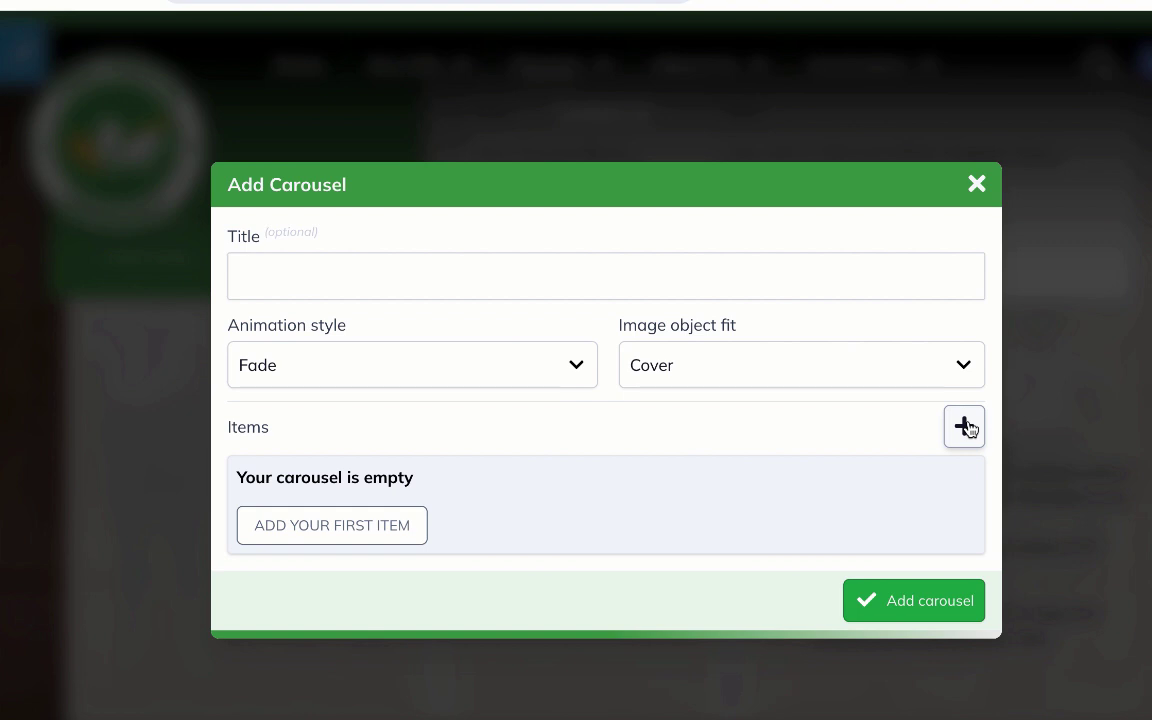
{"action": "left_click", "coordinate": [559, 369]}
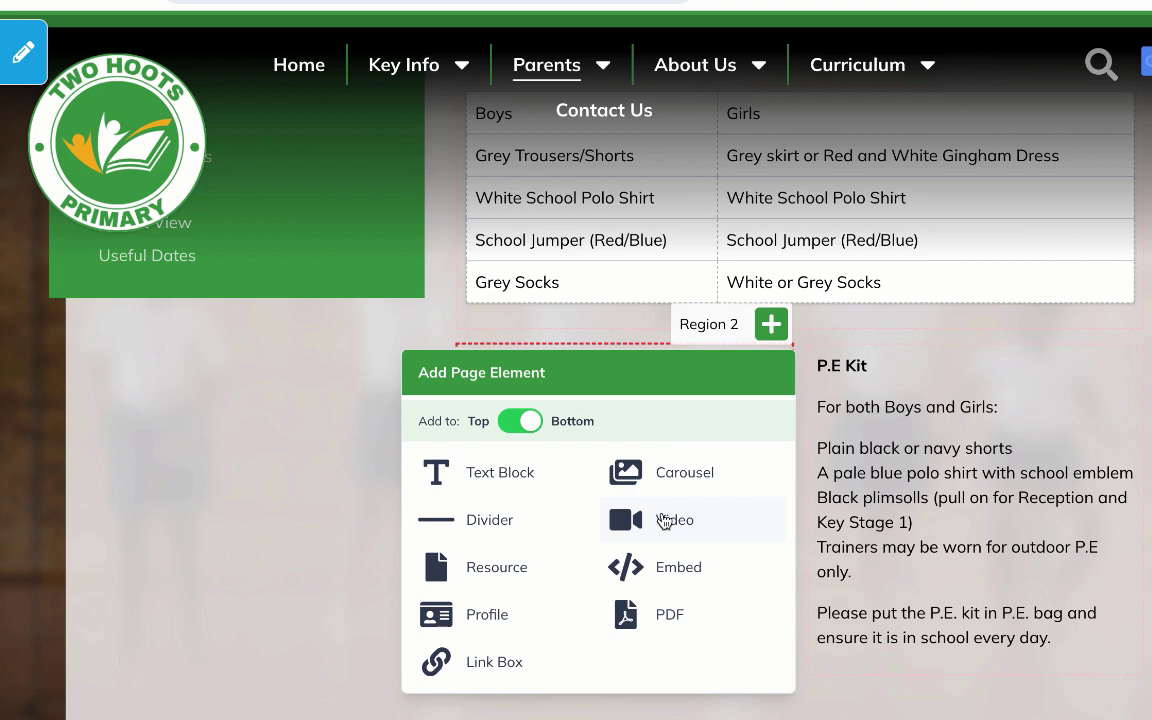
Review the Video form with Youtube as the video type and the Embed form for Region 2, closing both without adding anything
{"action": "left_click", "coordinate": [672, 519]}
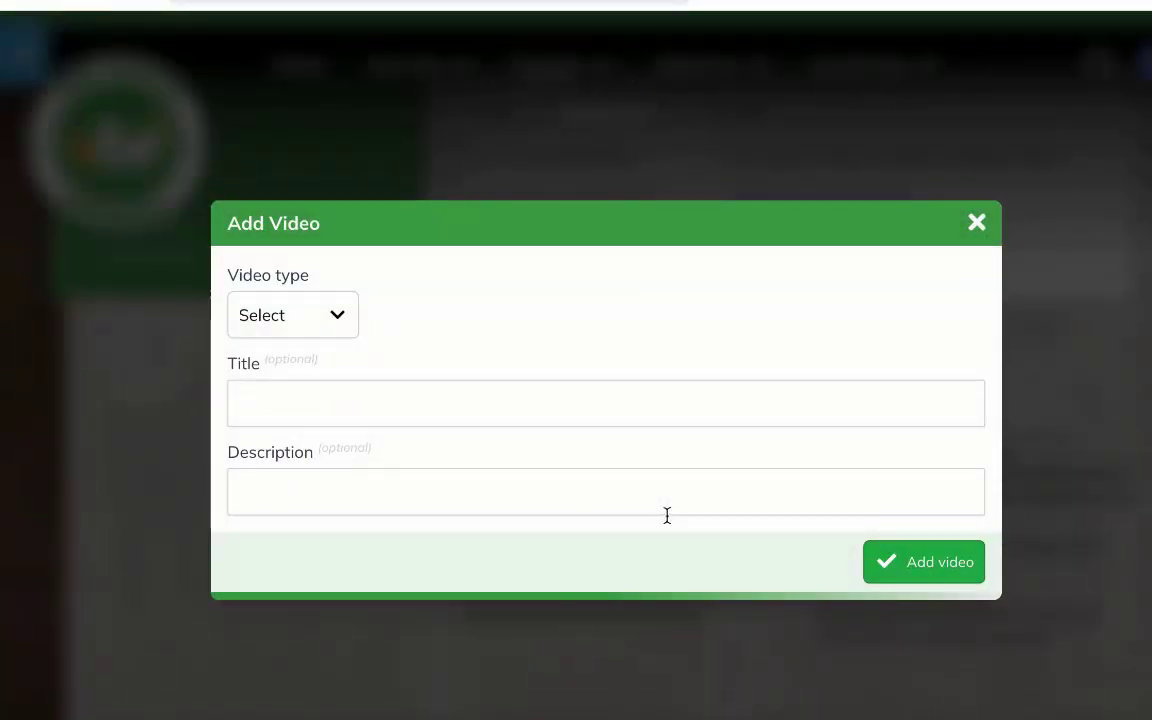
{"action": "left_click", "coordinate": [338, 314]}
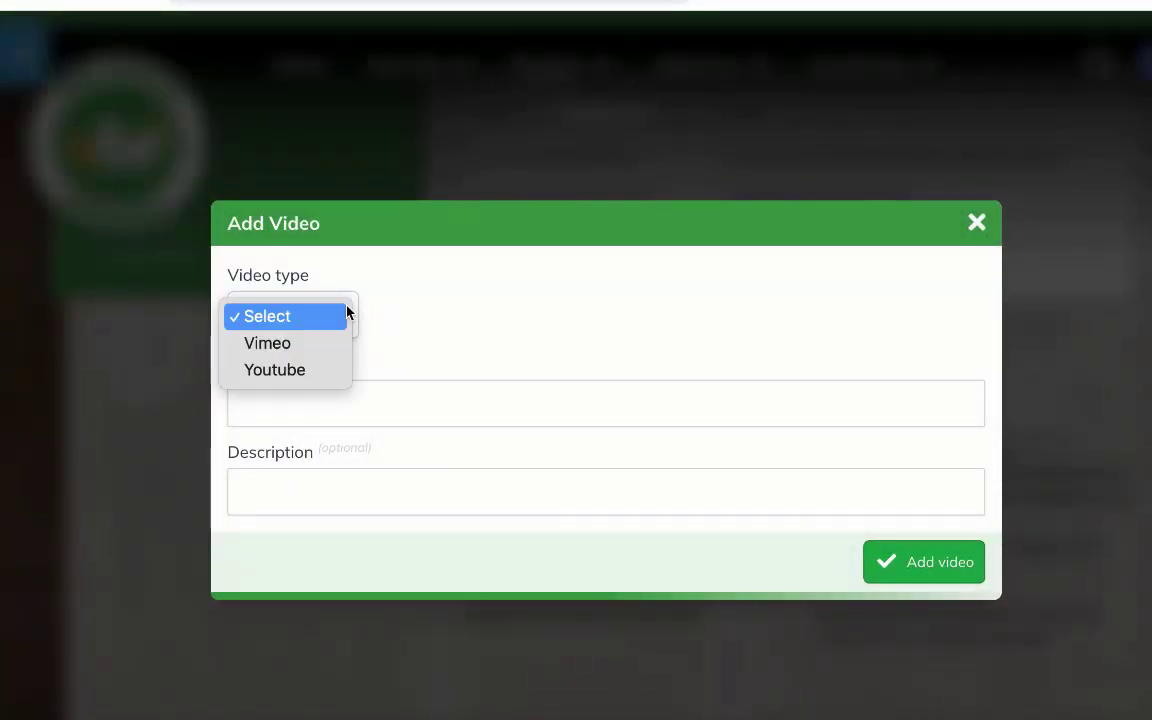
{"action": "left_click", "coordinate": [309, 377]}
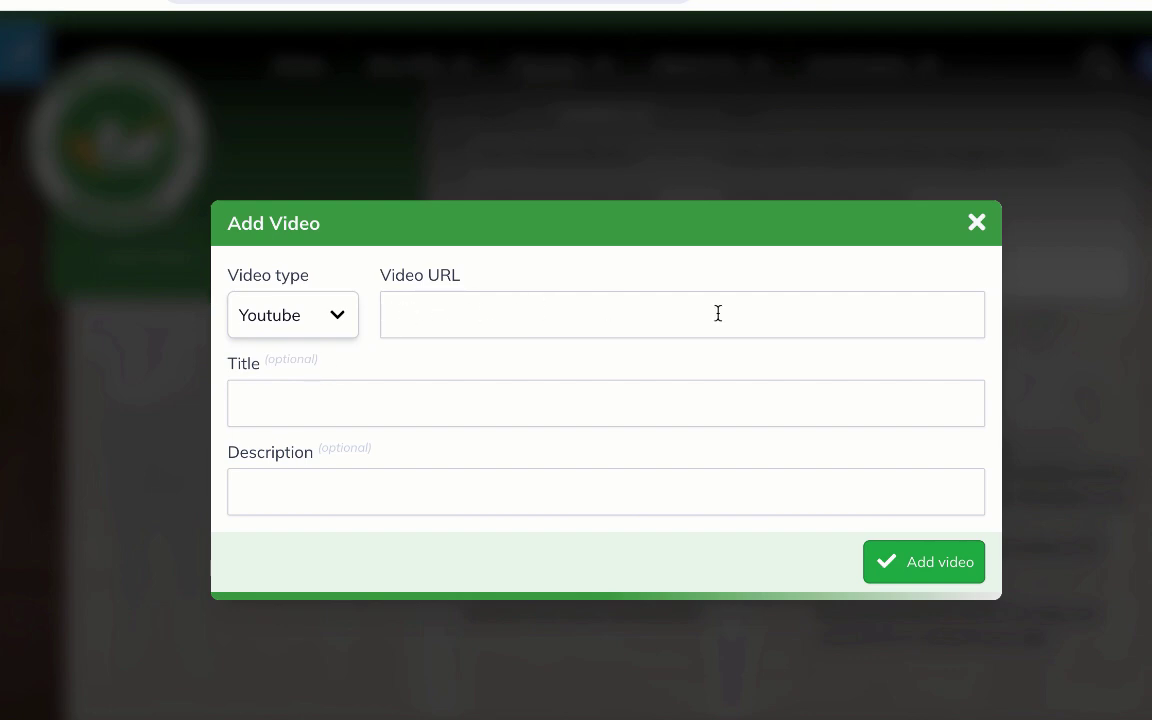
{"action": "left_click", "coordinate": [977, 223]}
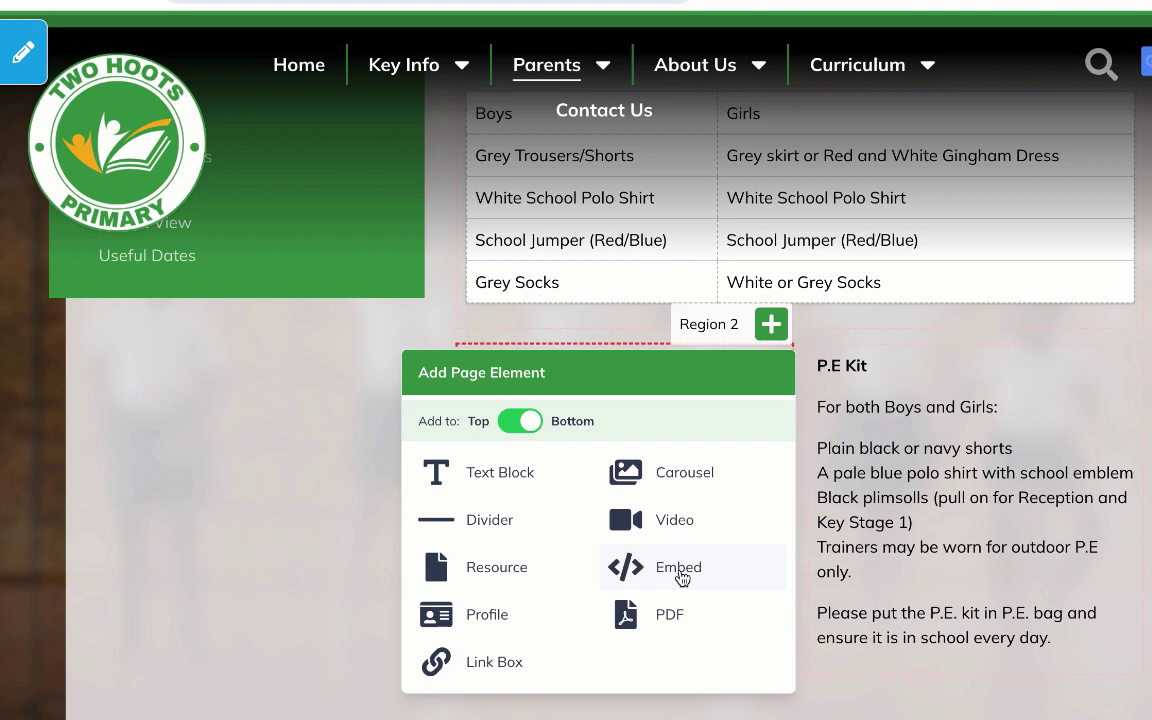
{"action": "left_click", "coordinate": [679, 568]}
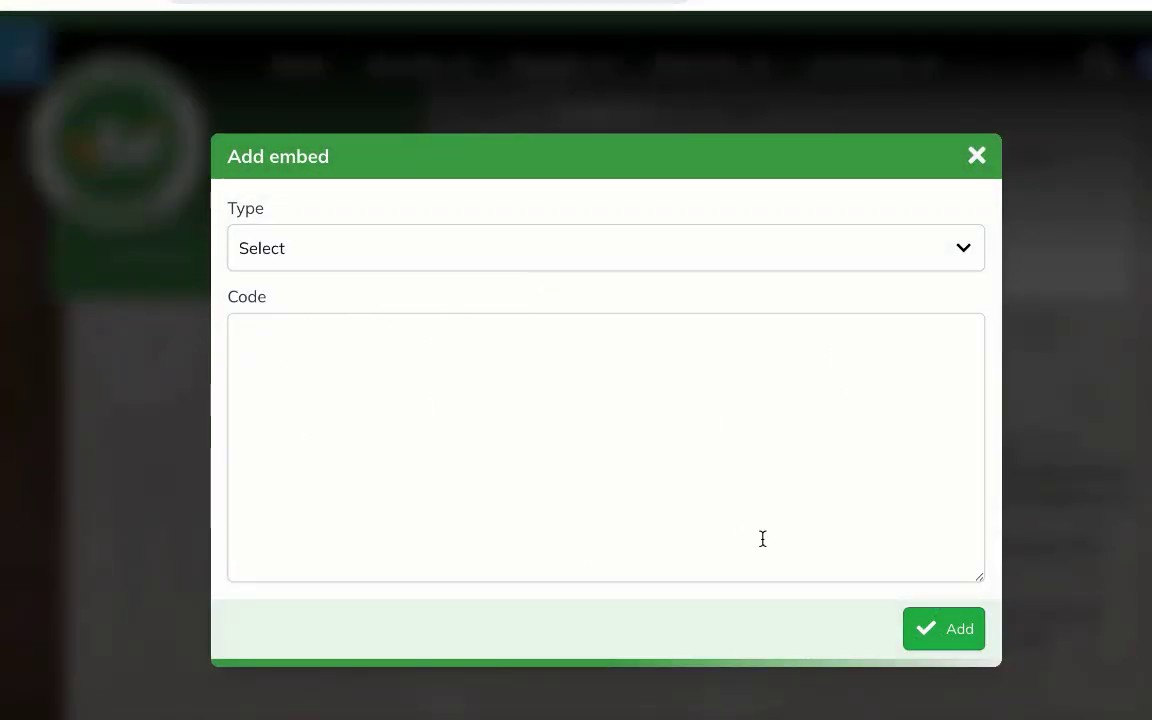
{"action": "left_click", "coordinate": [976, 158]}
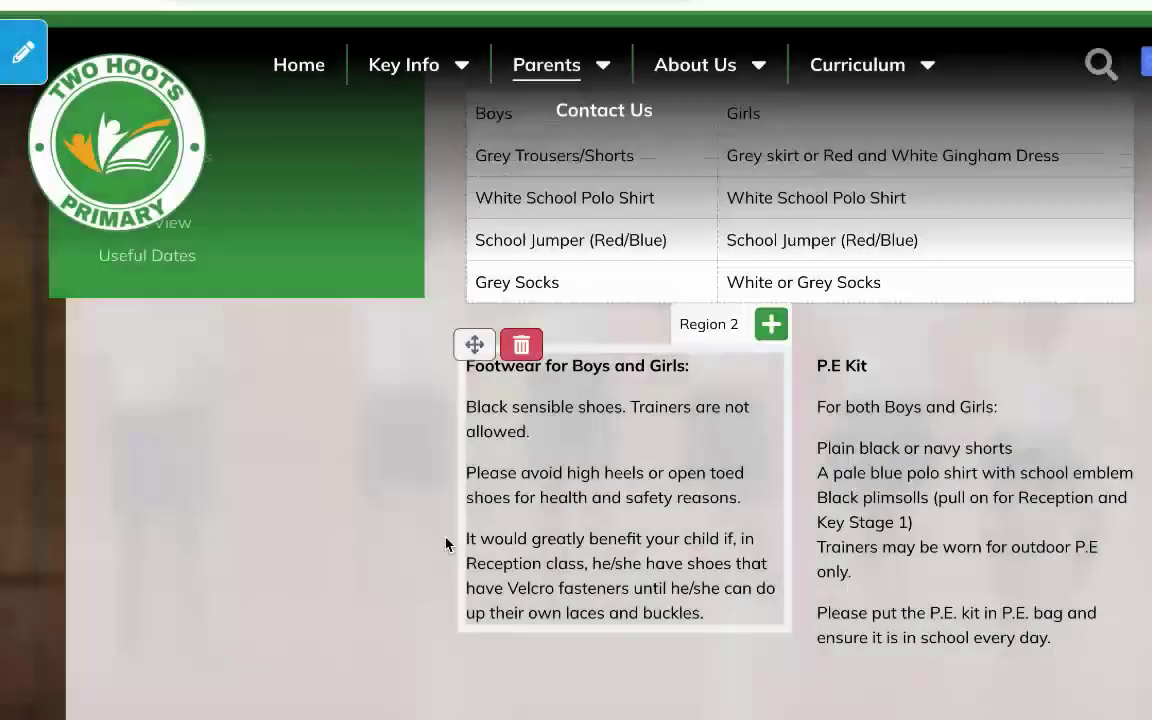
Review the fields of the Profile element form for Region 2, from title to phone, and close it without adding anything
{"action": "left_click", "coordinate": [769, 325]}
{"action": "scroll", "coordinate": [738, 470], "scroll_direction": "down", "scroll_amount": 1}
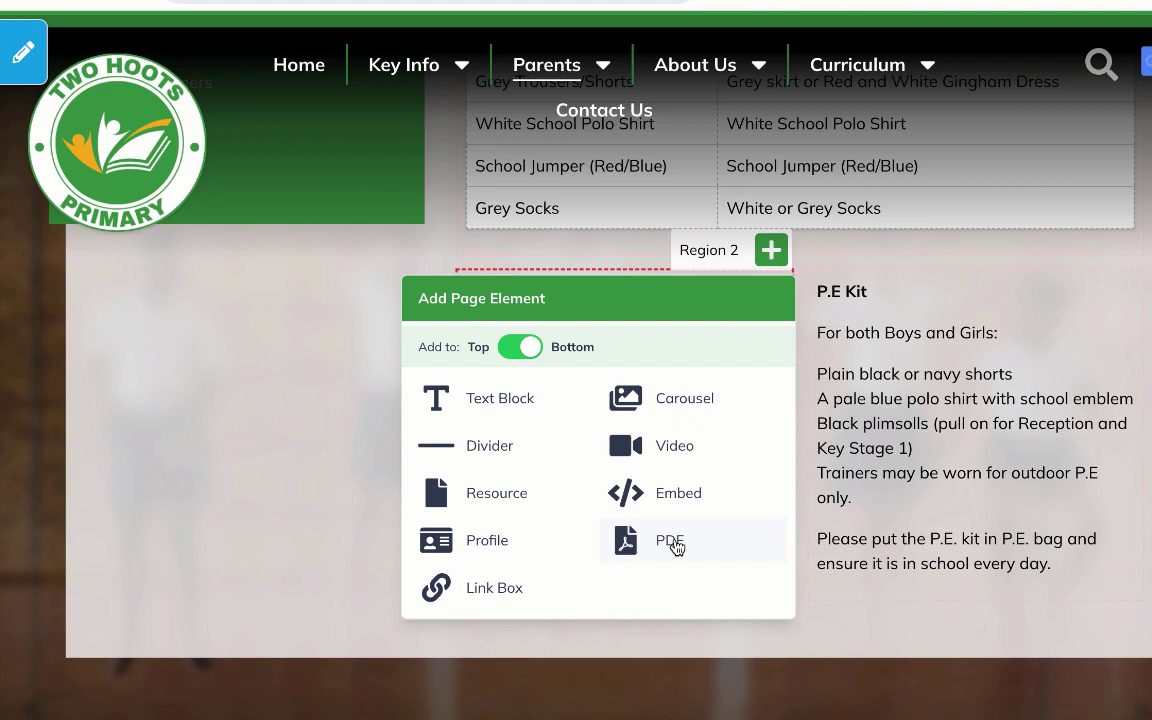
{"action": "left_click", "coordinate": [494, 545]}
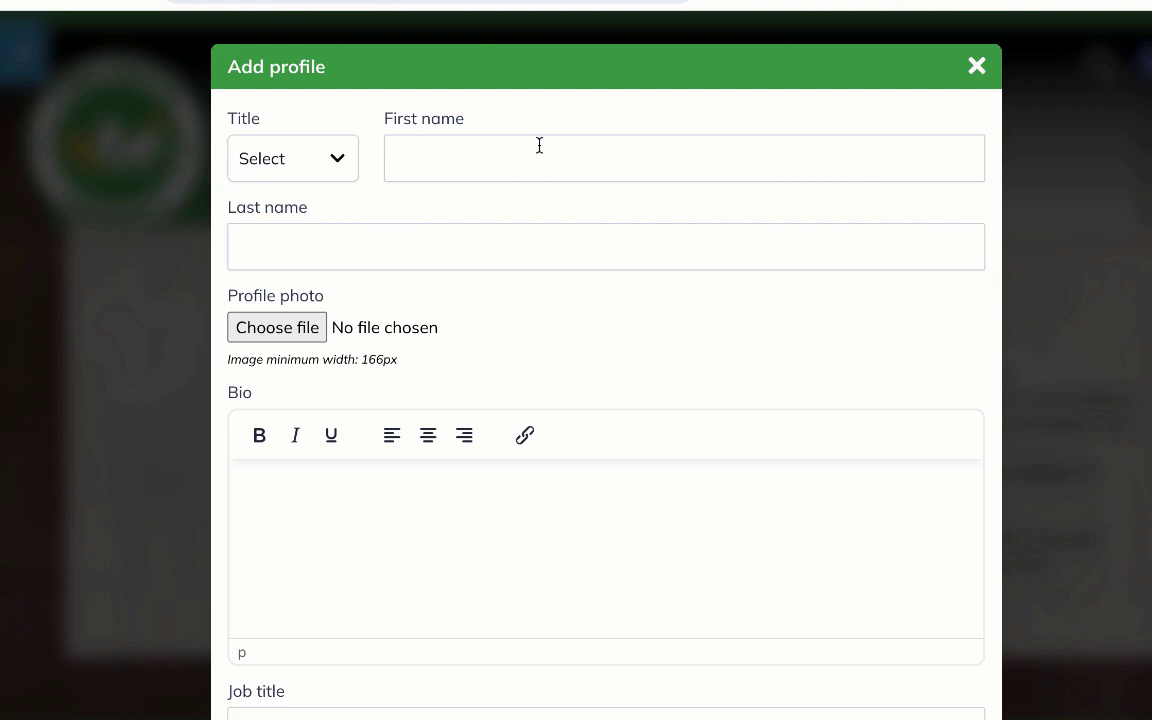
{"action": "scroll", "coordinate": [527, 445], "scroll_direction": "down", "scroll_amount": 3}
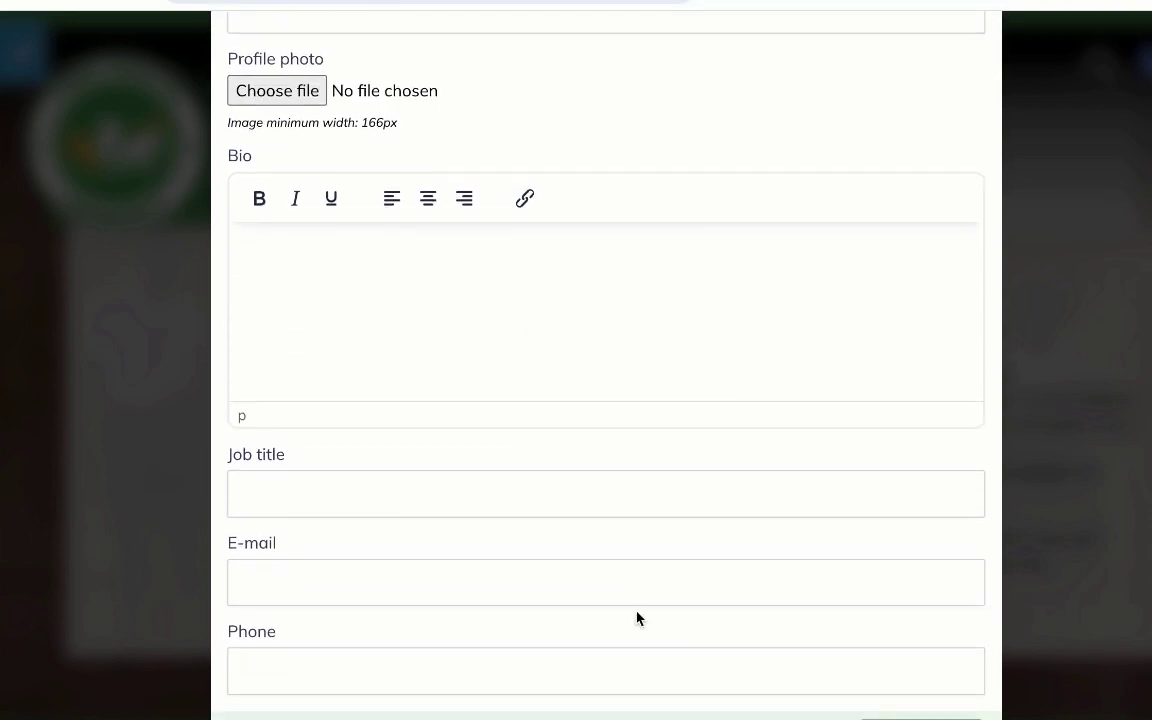
{"action": "scroll", "coordinate": [637, 619], "scroll_direction": "up", "scroll_amount": 3}
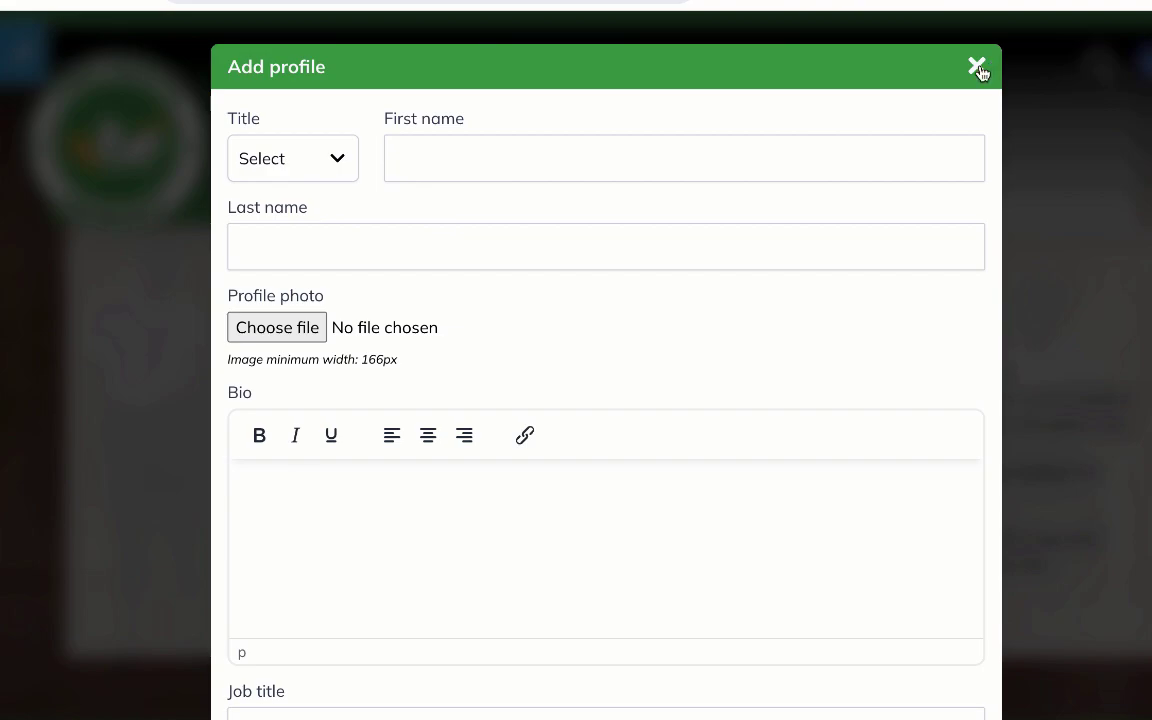
{"action": "left_click", "coordinate": [979, 65]}
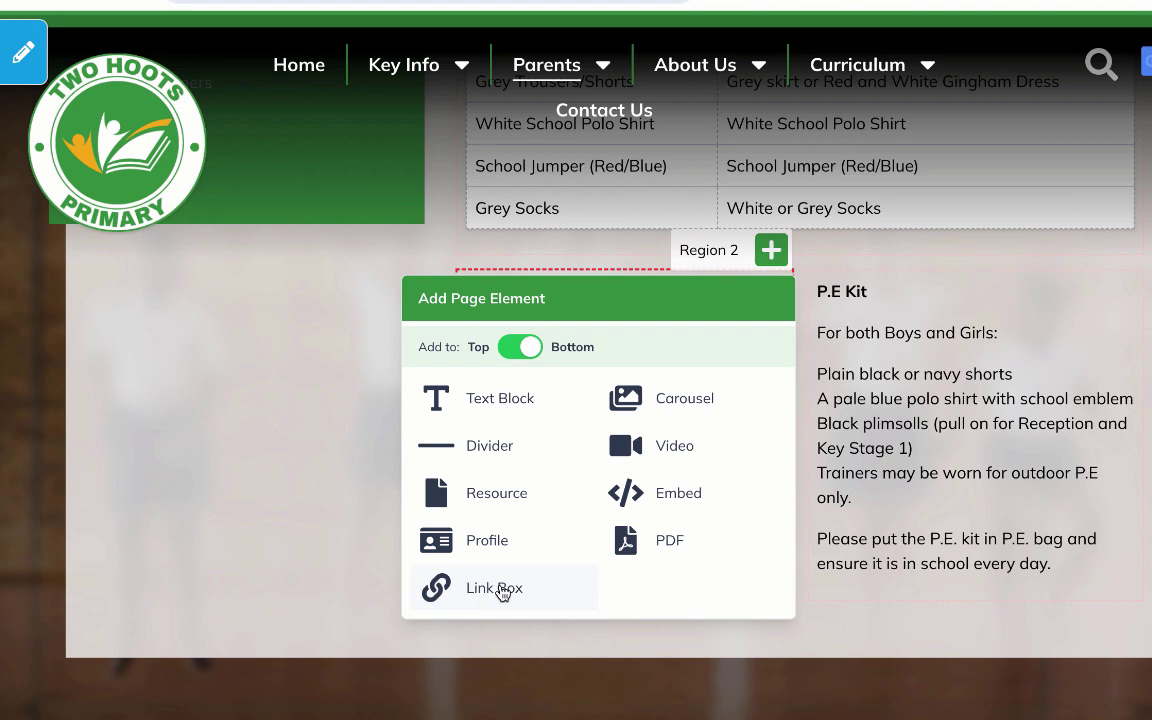
Review the Link Box form's internal link item and its selectable pages for Region 2, closing it without adding anything
{"action": "left_click", "coordinate": [501, 591]}
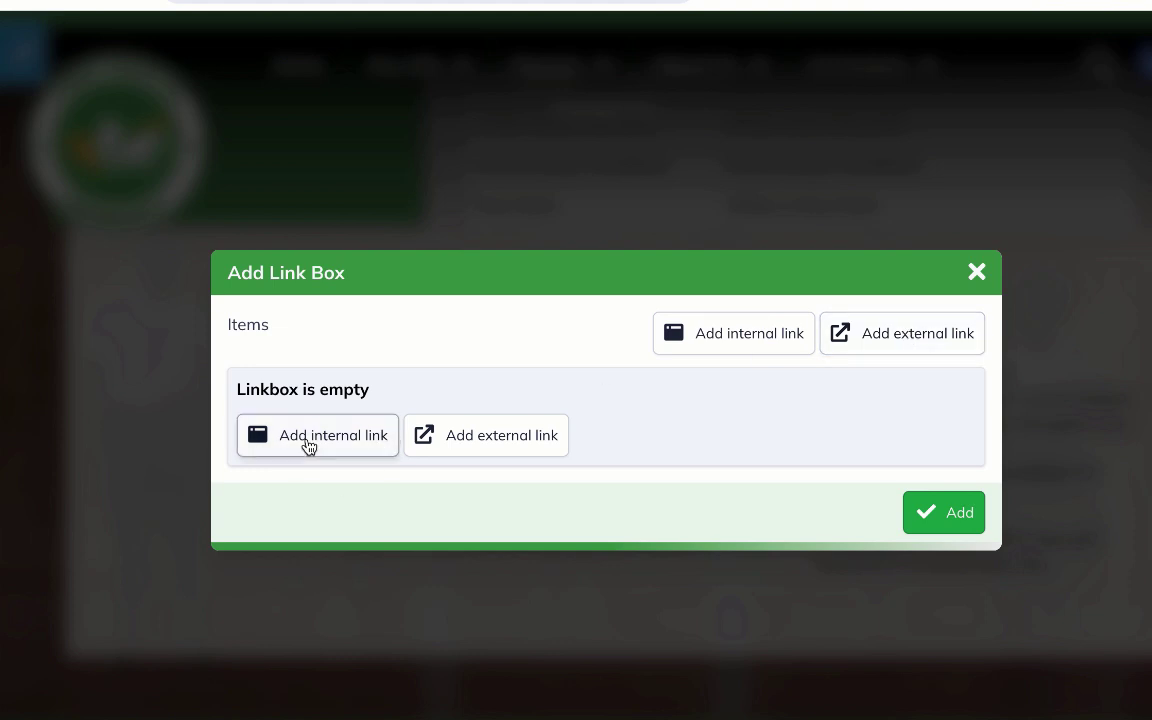
{"action": "left_click", "coordinate": [720, 334]}
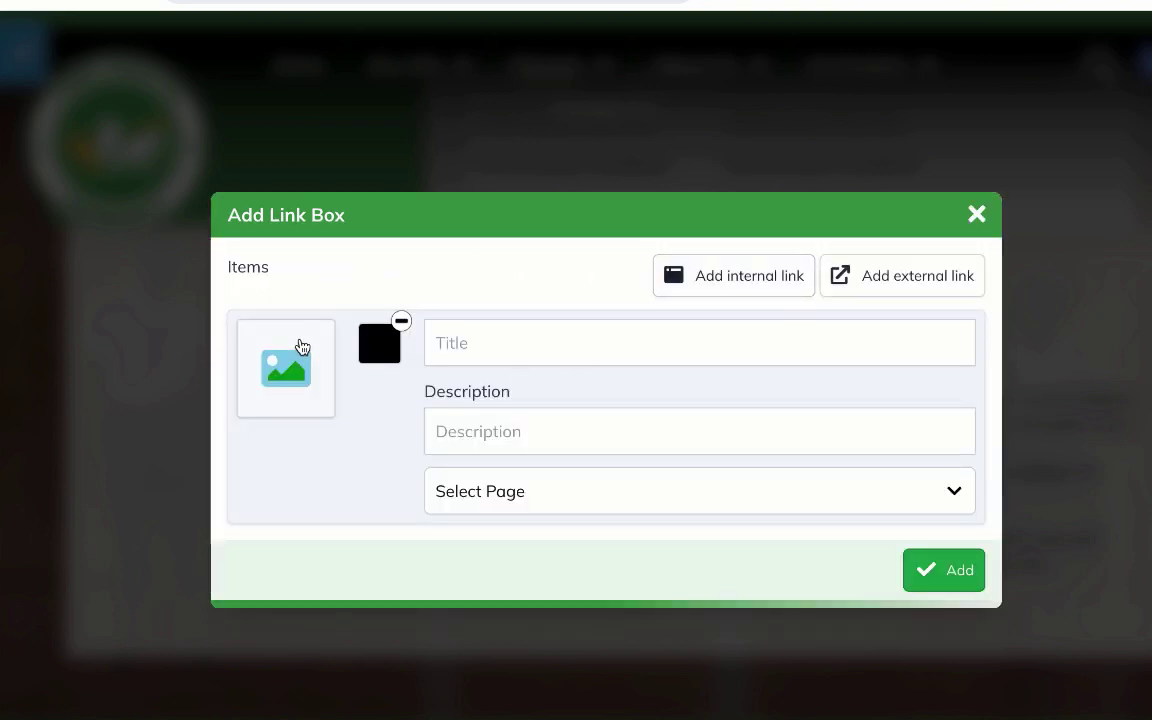
{"action": "left_click", "coordinate": [949, 495]}
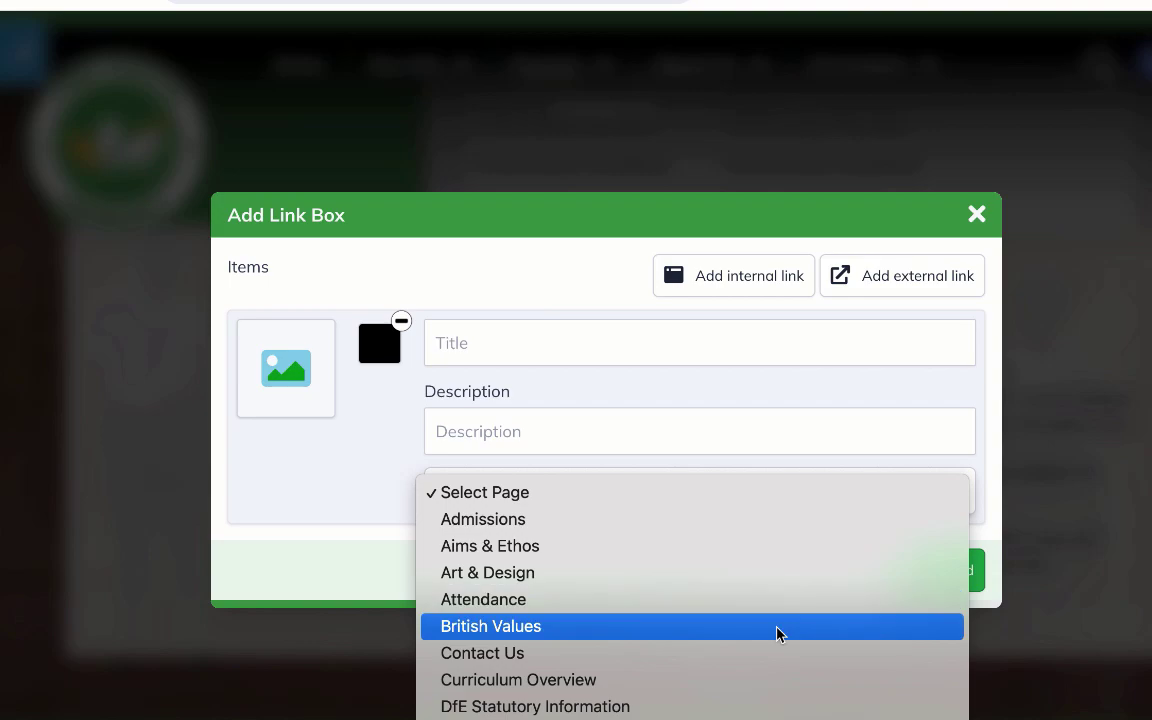
{"action": "left_click", "coordinate": [510, 257]}
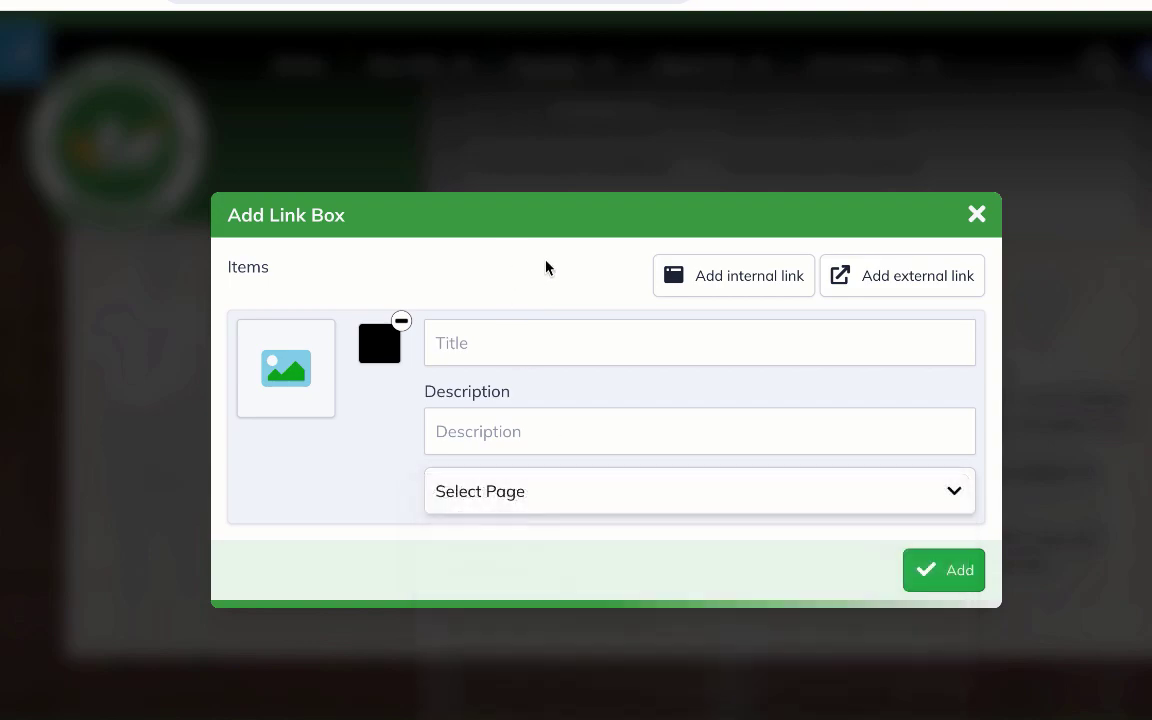
{"action": "left_click", "coordinate": [976, 214]}
Show the draft and active versions of the Uniform page with their management options
{"action": "scroll", "coordinate": [779, 276], "scroll_direction": "up", "scroll_amount": 5}
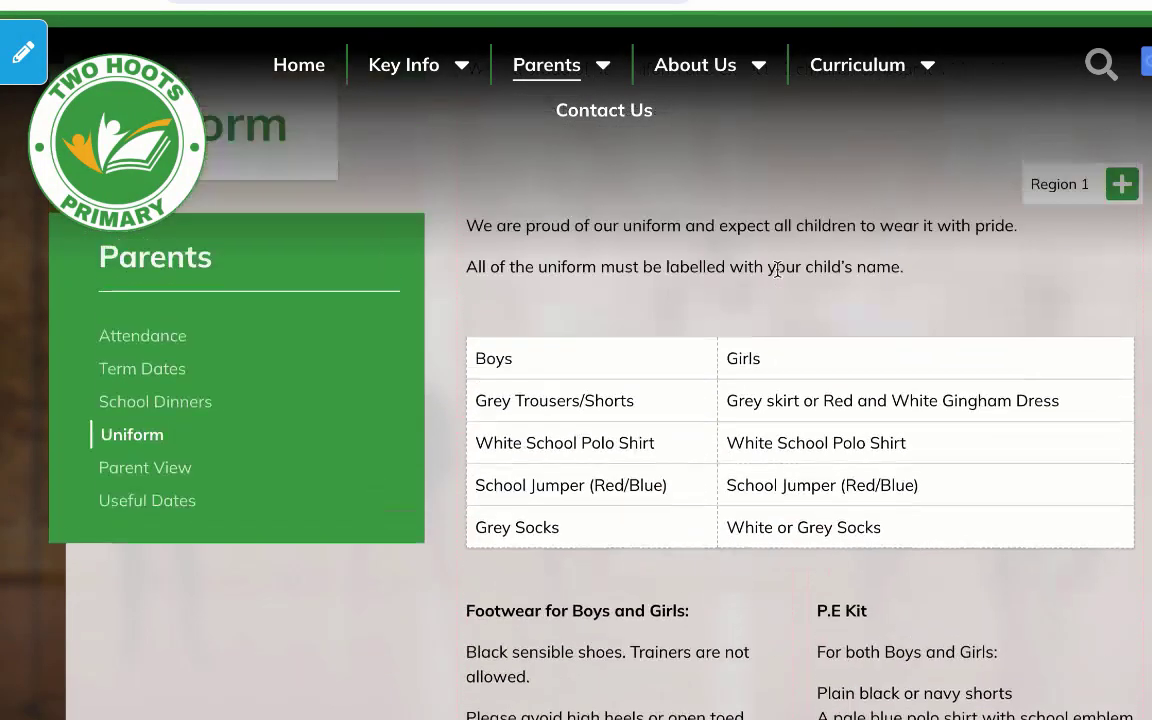
{"action": "scroll", "coordinate": [779, 276], "scroll_direction": "up", "scroll_amount": 2}
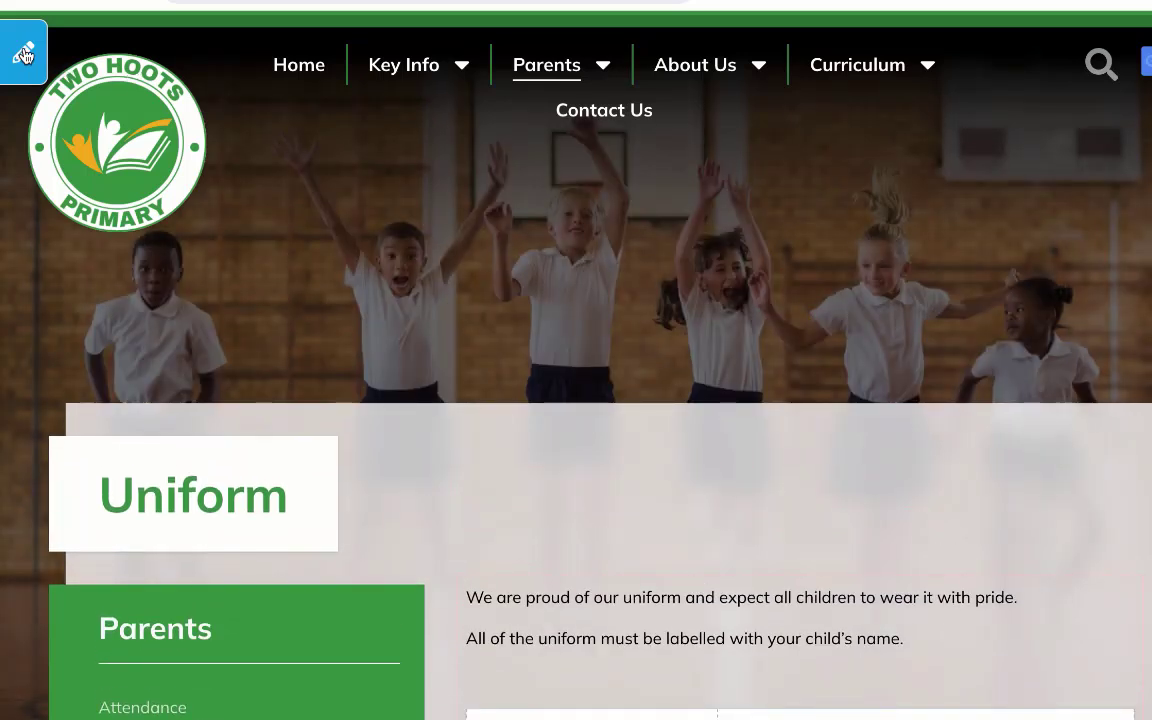
{"action": "left_click", "coordinate": [24, 54]}
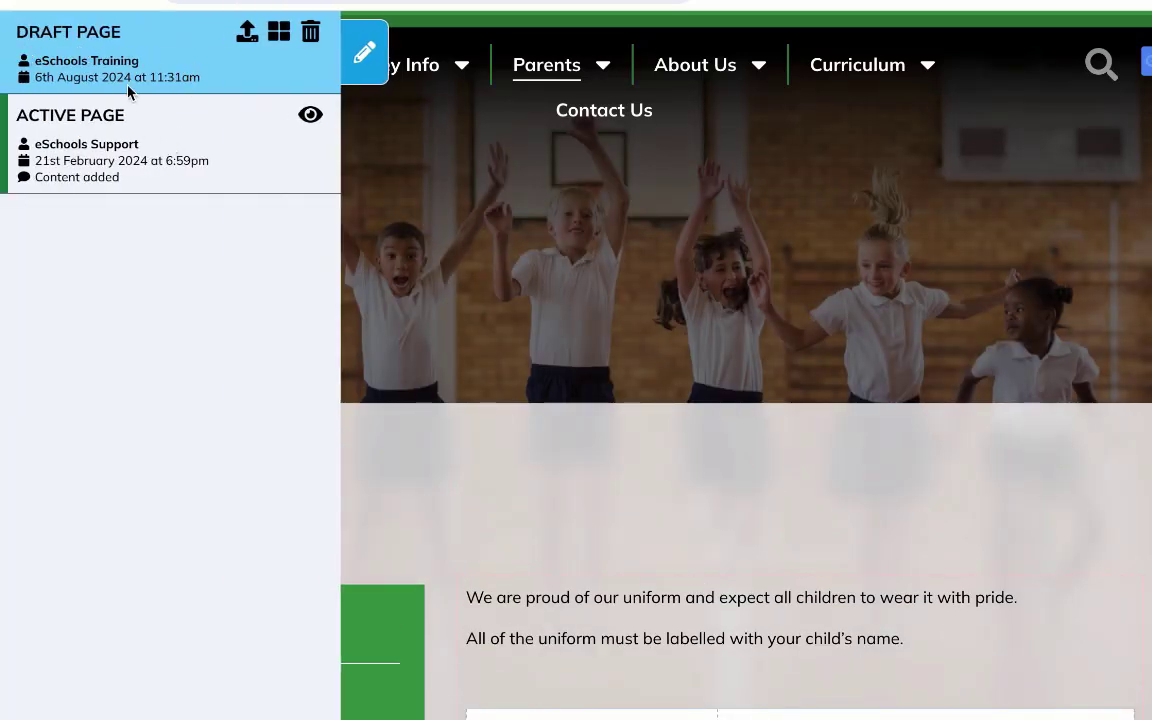